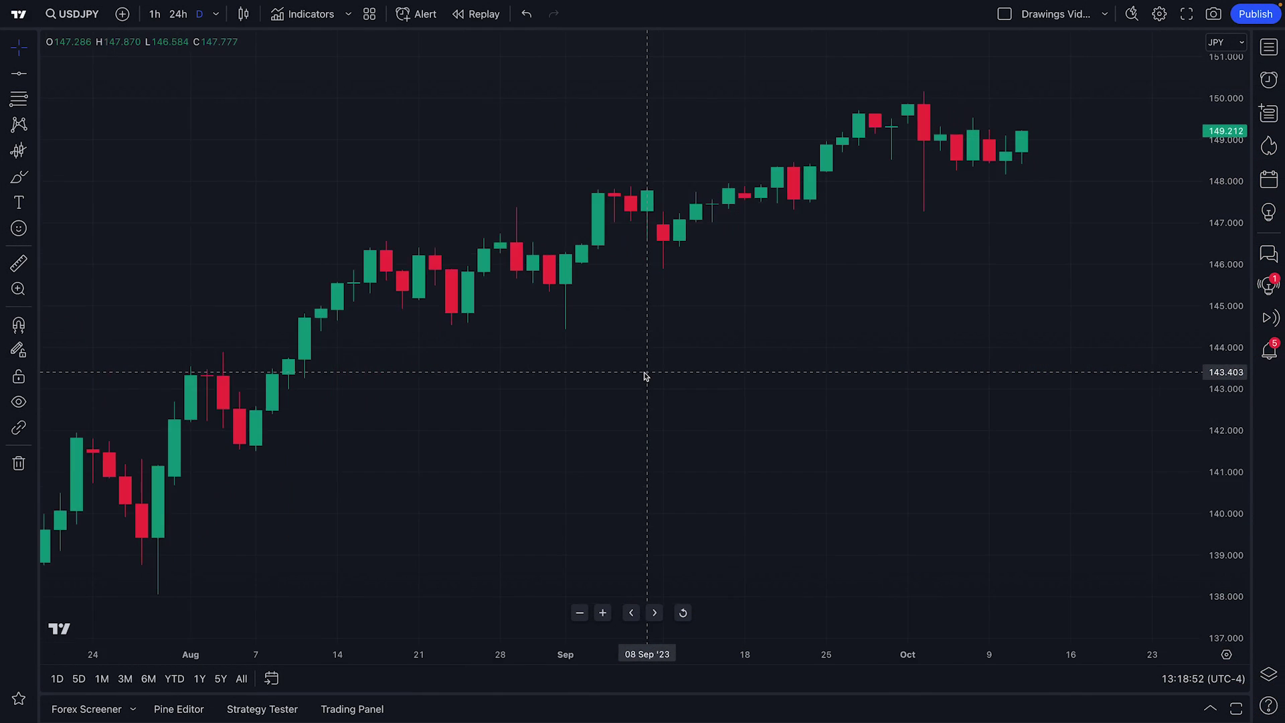
Zoom the USDJPY daily chart in on the September to mid-October 2023 candles.
{"action": "scroll", "coordinate": [644, 376], "scroll_direction": "up", "scroll_amount": 6}
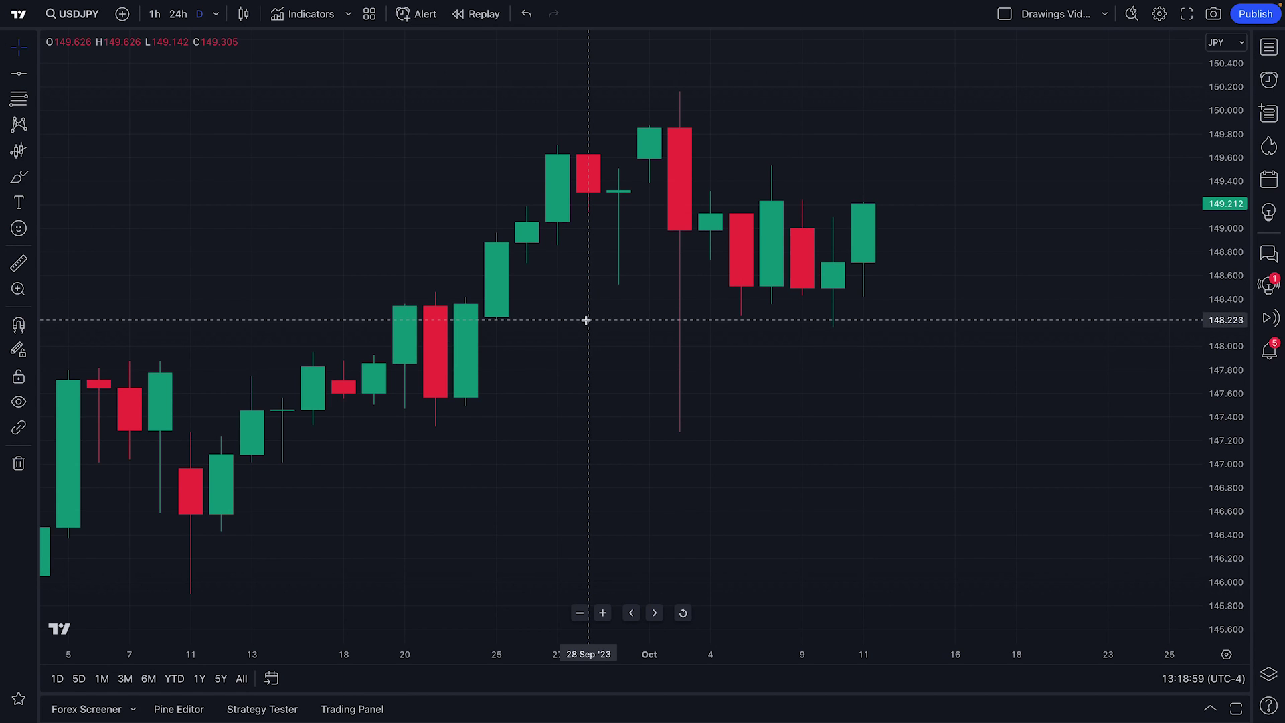
Zoom the chart in and out, then pan it left to leave space toward November.
{"action": "scroll", "coordinate": [616, 337], "scroll_direction": "down", "scroll_amount": 1}
{"action": "scroll", "coordinate": [617, 336], "scroll_direction": "down", "scroll_amount": 5}
{"action": "scroll", "coordinate": [616, 337], "scroll_direction": "up", "scroll_amount": 8}
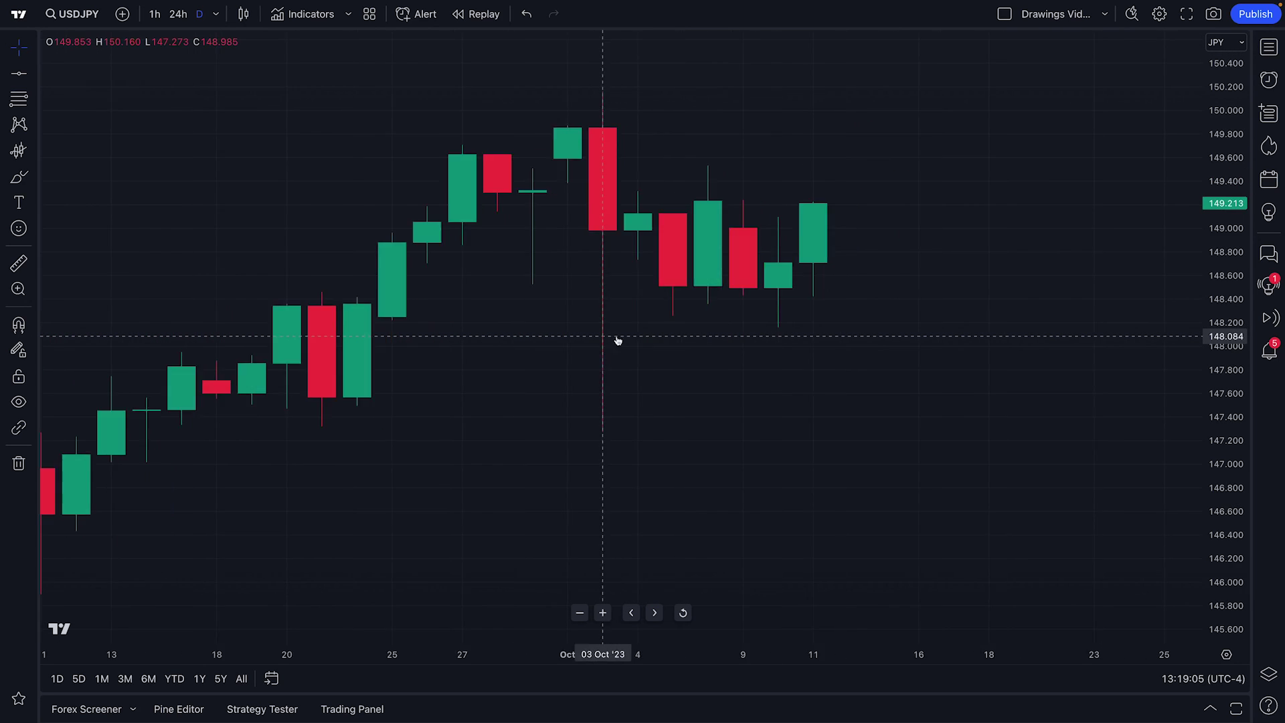
{"action": "scroll", "coordinate": [616, 338], "scroll_direction": "down", "scroll_amount": 5}
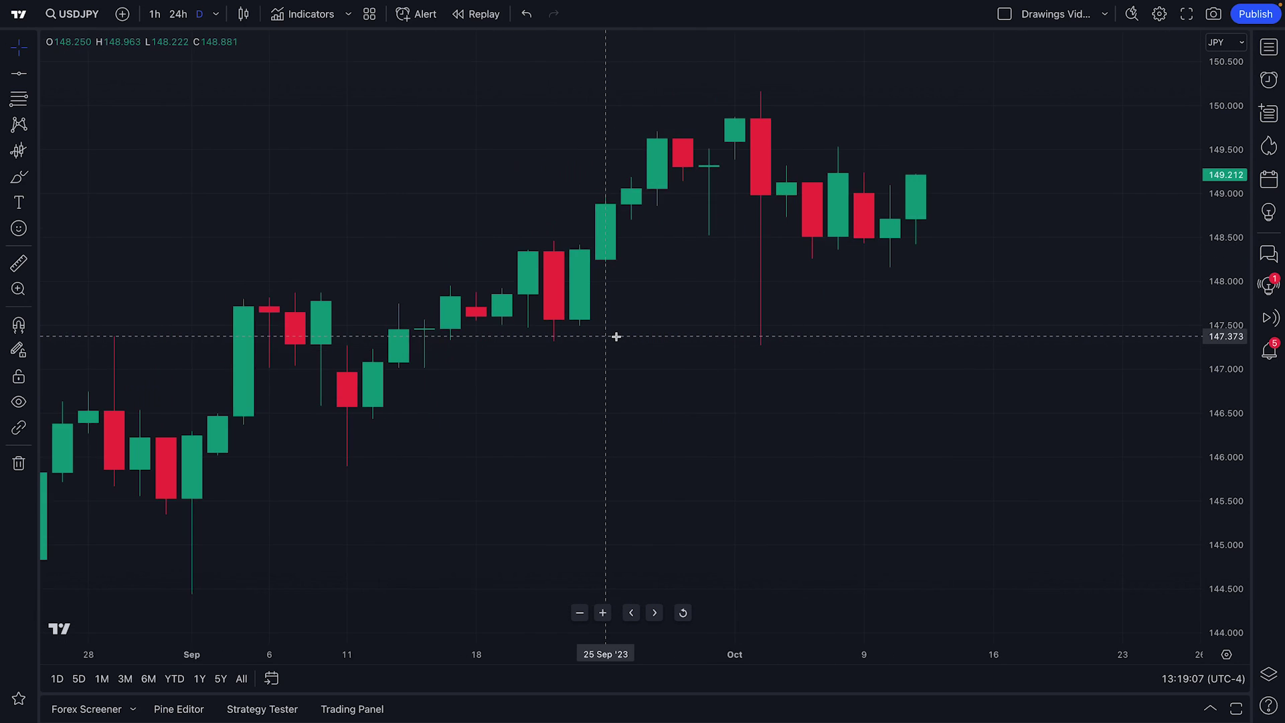
{"action": "scroll", "coordinate": [616, 337], "scroll_direction": "down", "scroll_amount": 4}
{"action": "scroll", "coordinate": [616, 336], "scroll_direction": "up", "scroll_amount": 8}
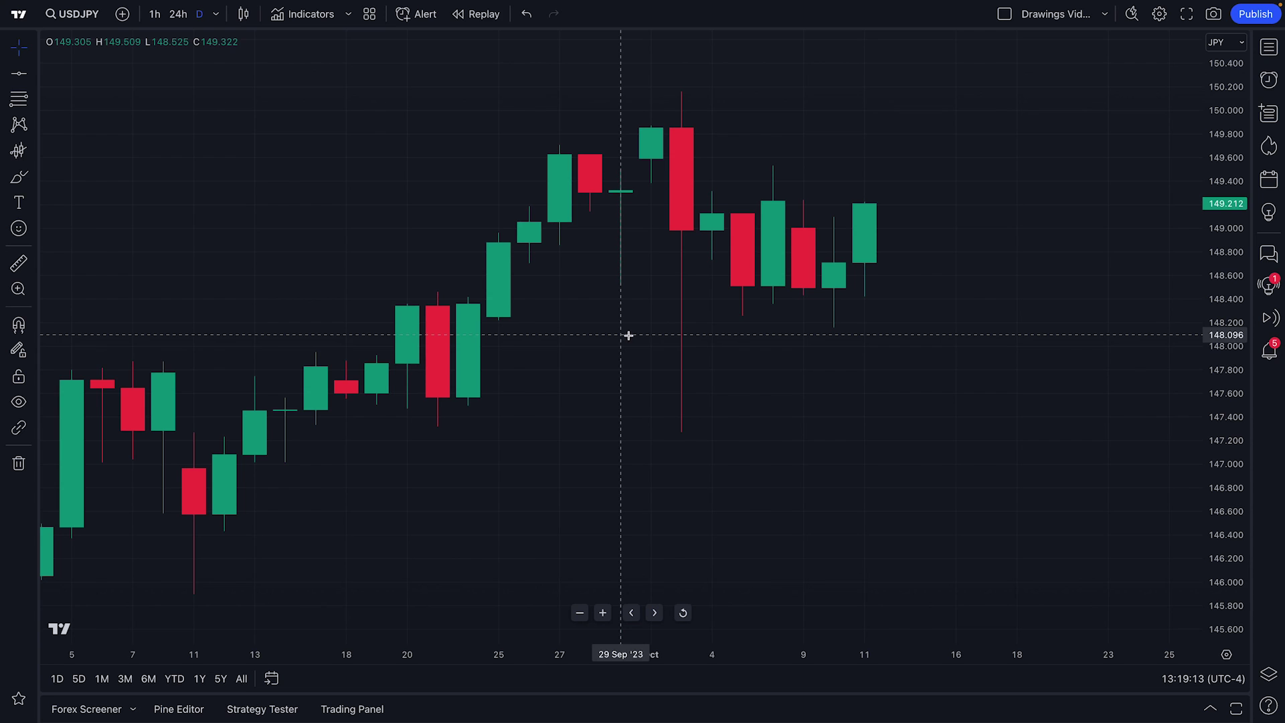
{"action": "left_click_drag", "start_coordinate": [817, 137], "coordinate": [715, 241]}
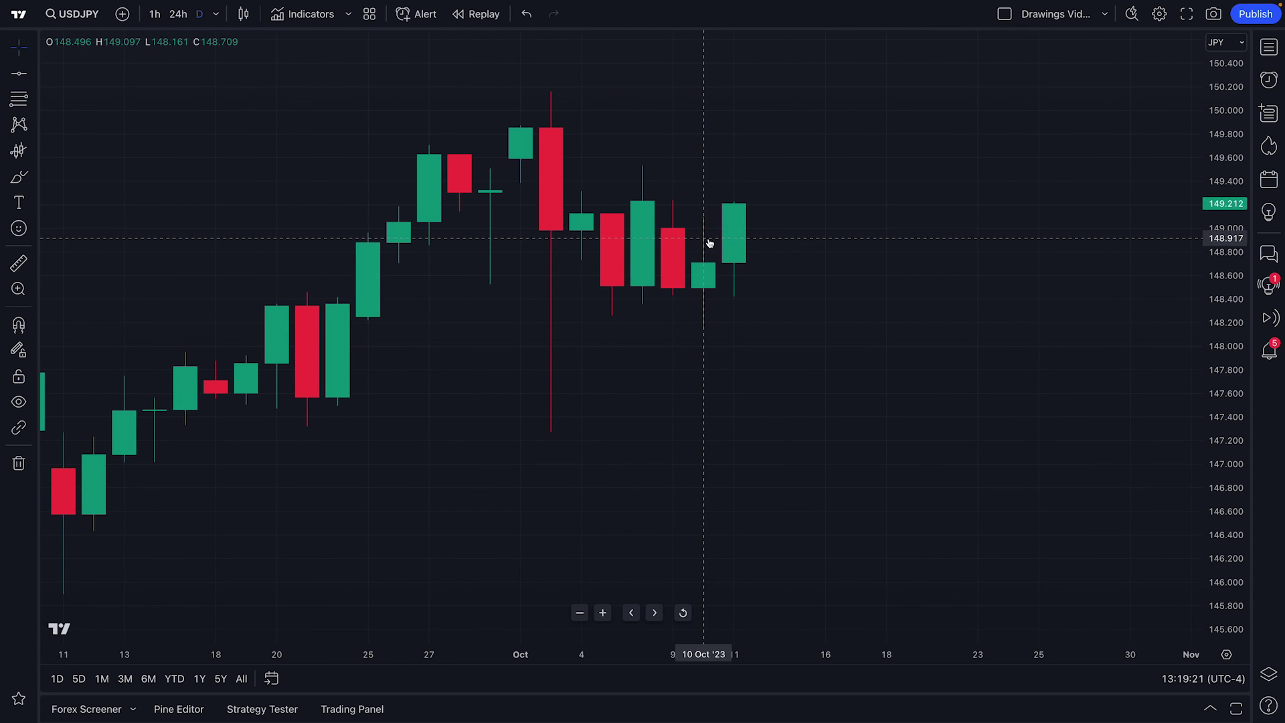
Try the zoom and scroll buttons, then reset to the default November 2022–October 2023 view.
{"action": "left_click", "coordinate": [580, 613]}
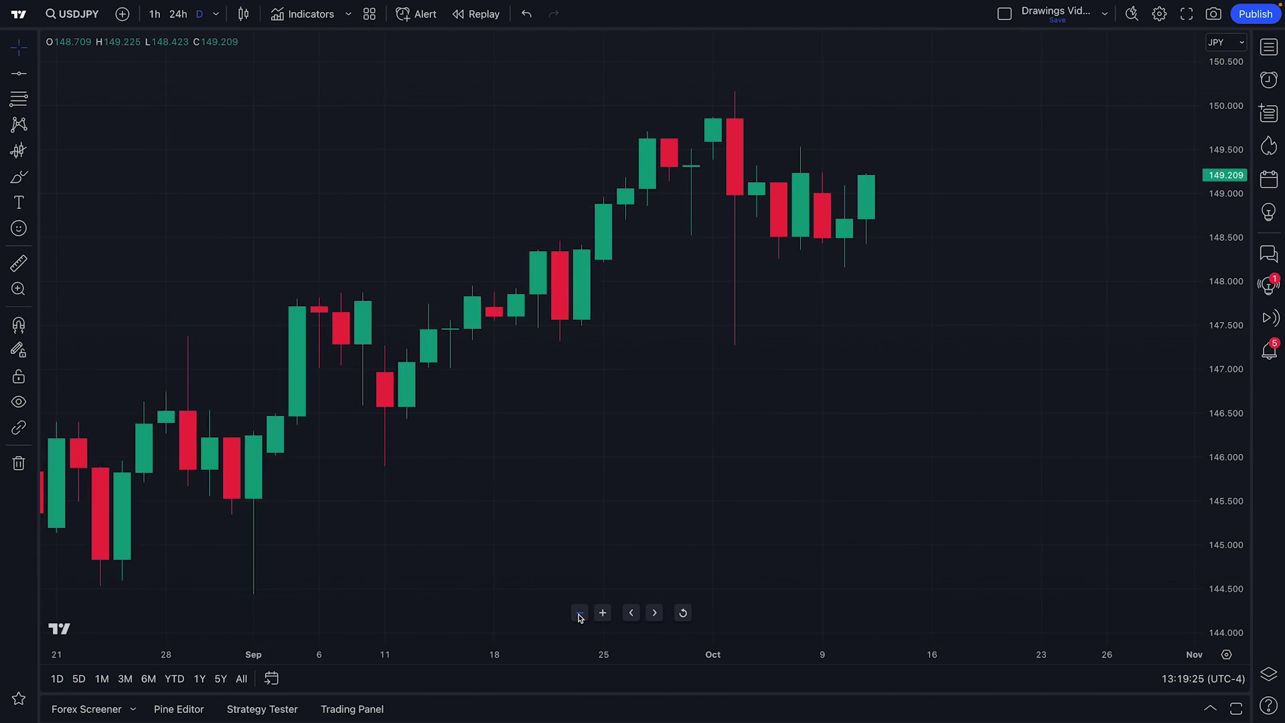
{"action": "left_click", "coordinate": [603, 613]}
{"action": "left_click", "coordinate": [603, 613]}
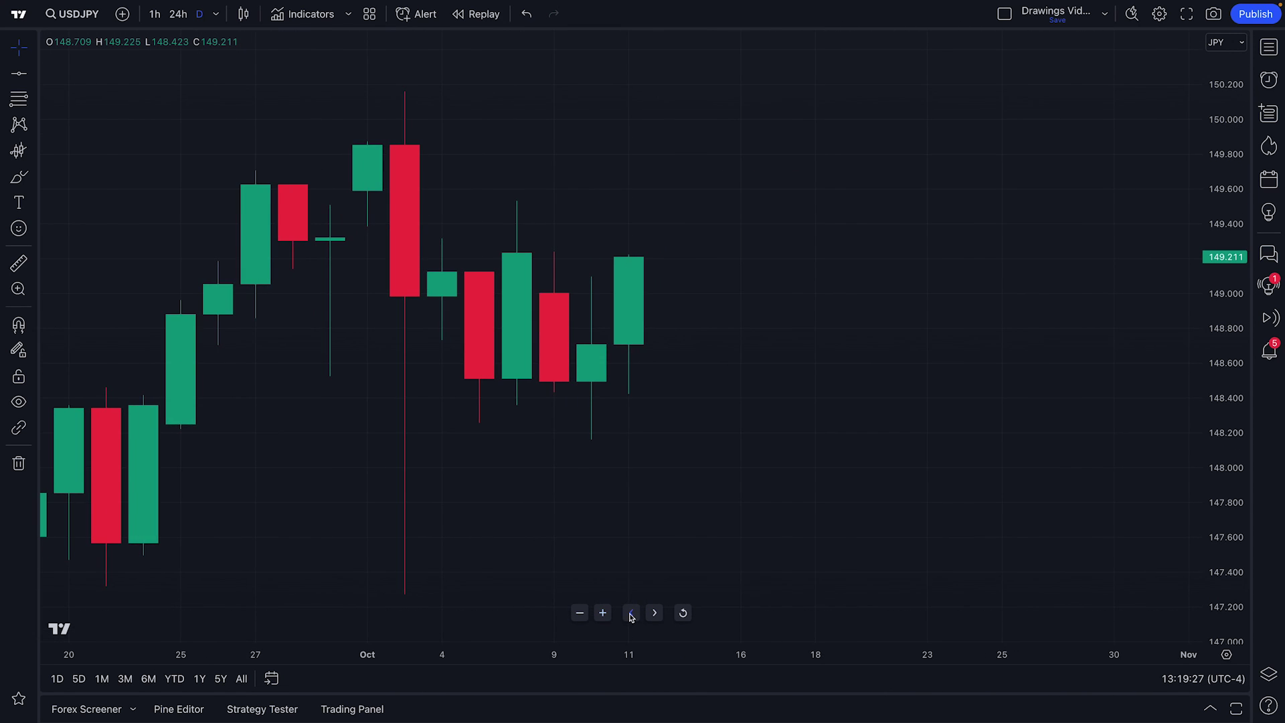
{"action": "left_click", "coordinate": [631, 613]}
{"action": "left_click", "coordinate": [655, 613]}
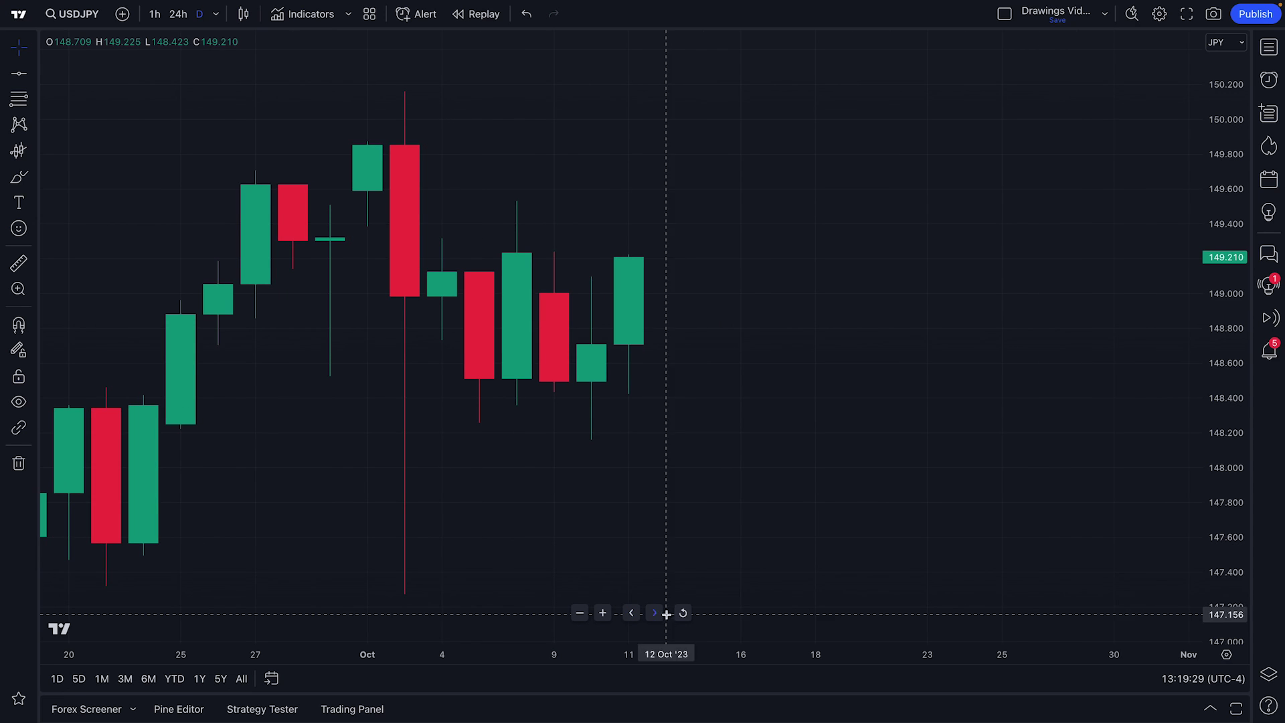
{"action": "left_click", "coordinate": [683, 613]}
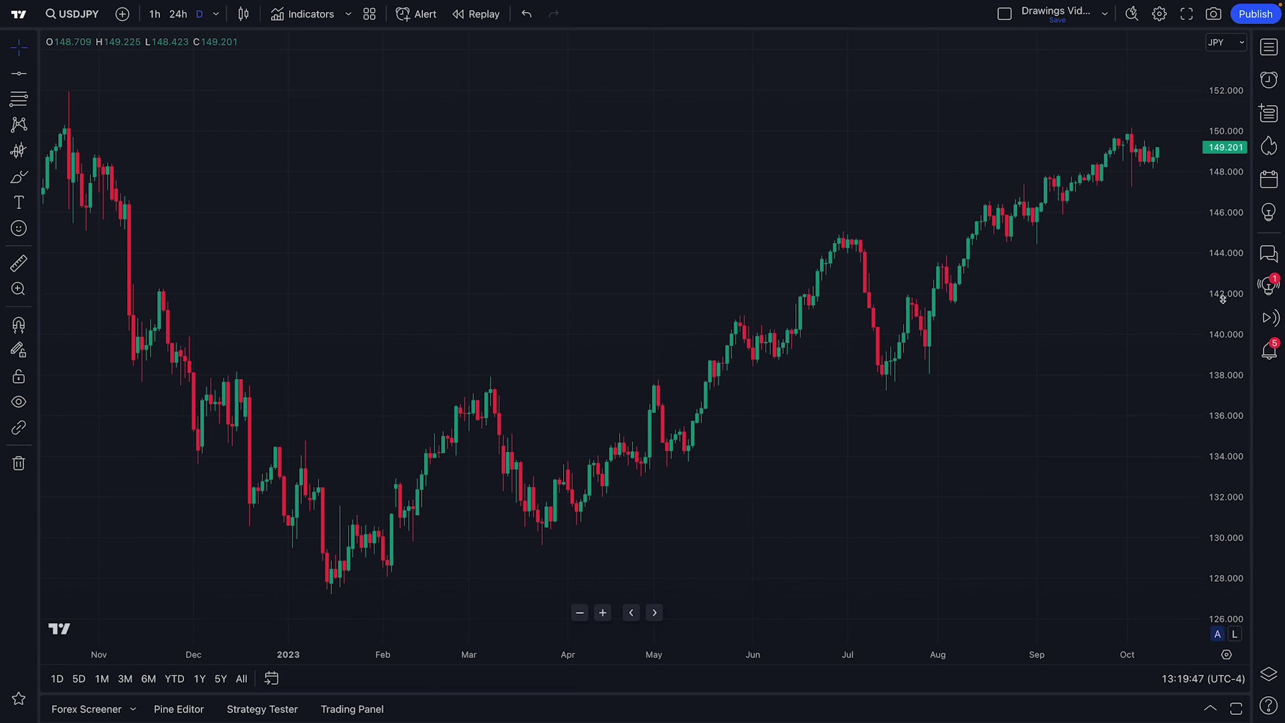
Compress the price scale and stretch the time axis to show January–October 2023.
{"action": "mouse_move", "coordinate": [1224, 267]}
{"action": "left_mouse_down"}
{"action": "mouse_move", "coordinate": [1228, 444]}
{"action": "mouse_move", "coordinate": [1226, 284]}
{"action": "left_mouse_up"}
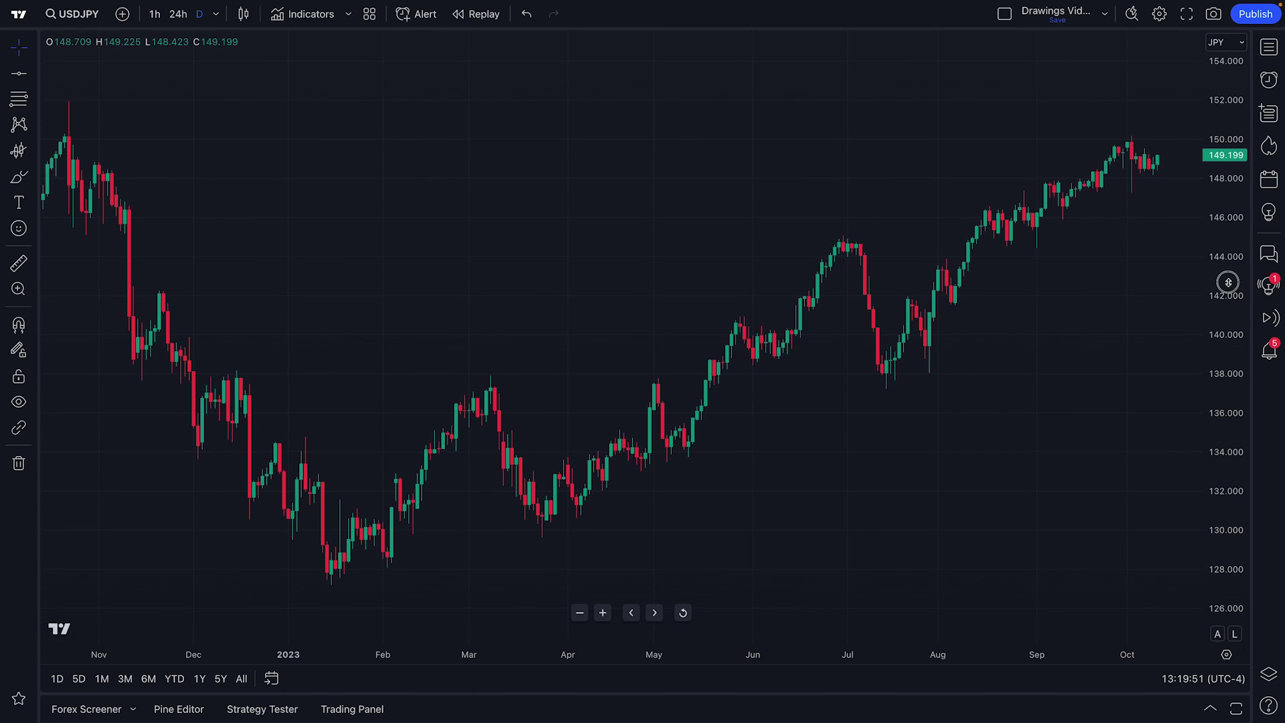
{"action": "left_click_drag", "start_coordinate": [845, 655], "coordinate": [794, 654]}
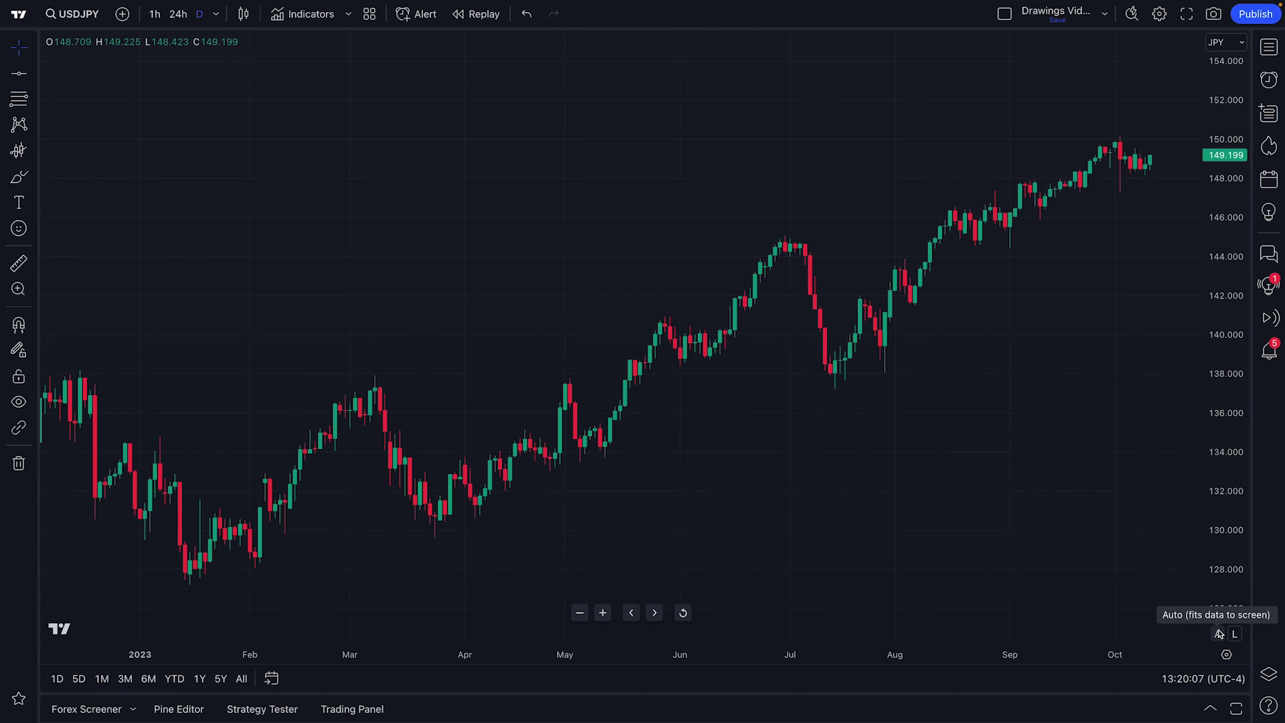
Zoom in, compress the price scale, then auto-fit candles to the full chart height.
{"action": "scroll", "coordinate": [1008, 354], "scroll_direction": "up", "scroll_amount": 5}
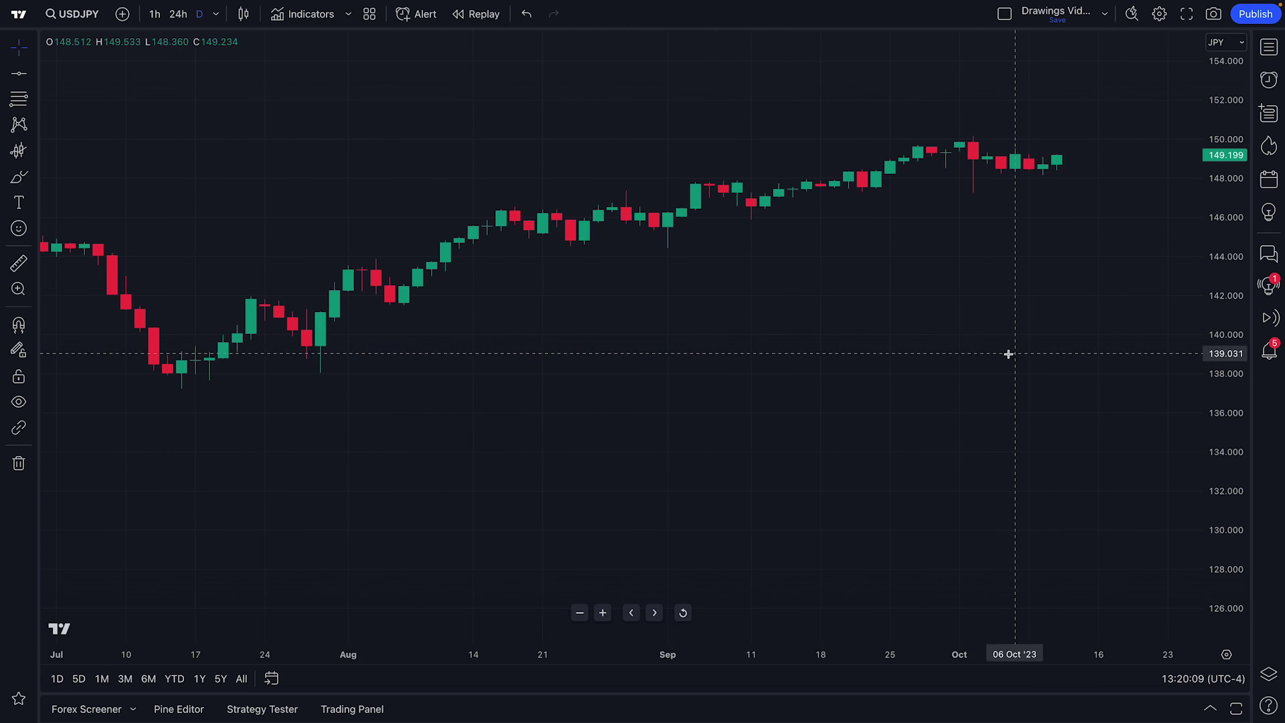
{"action": "scroll", "coordinate": [1008, 354], "scroll_direction": "up", "scroll_amount": 3}
{"action": "left_click_drag", "start_coordinate": [1209, 428], "coordinate": [1209, 589]}
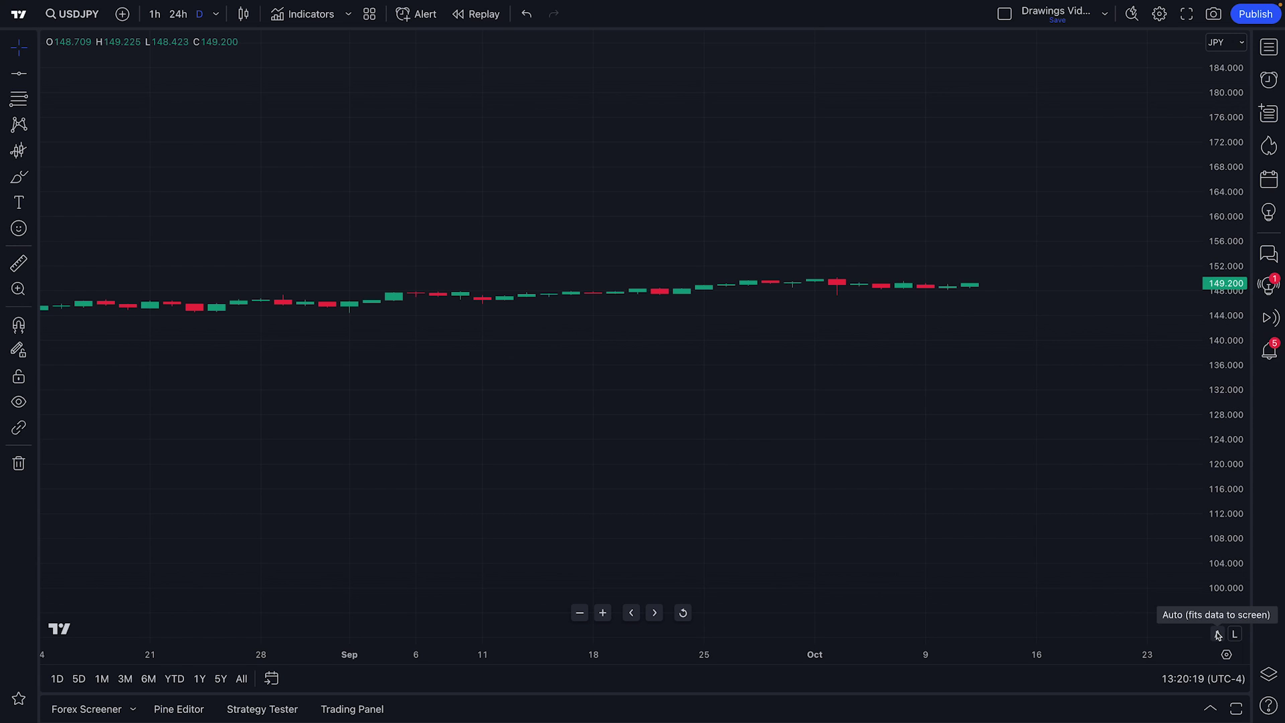
{"action": "left_click", "coordinate": [1217, 634]}
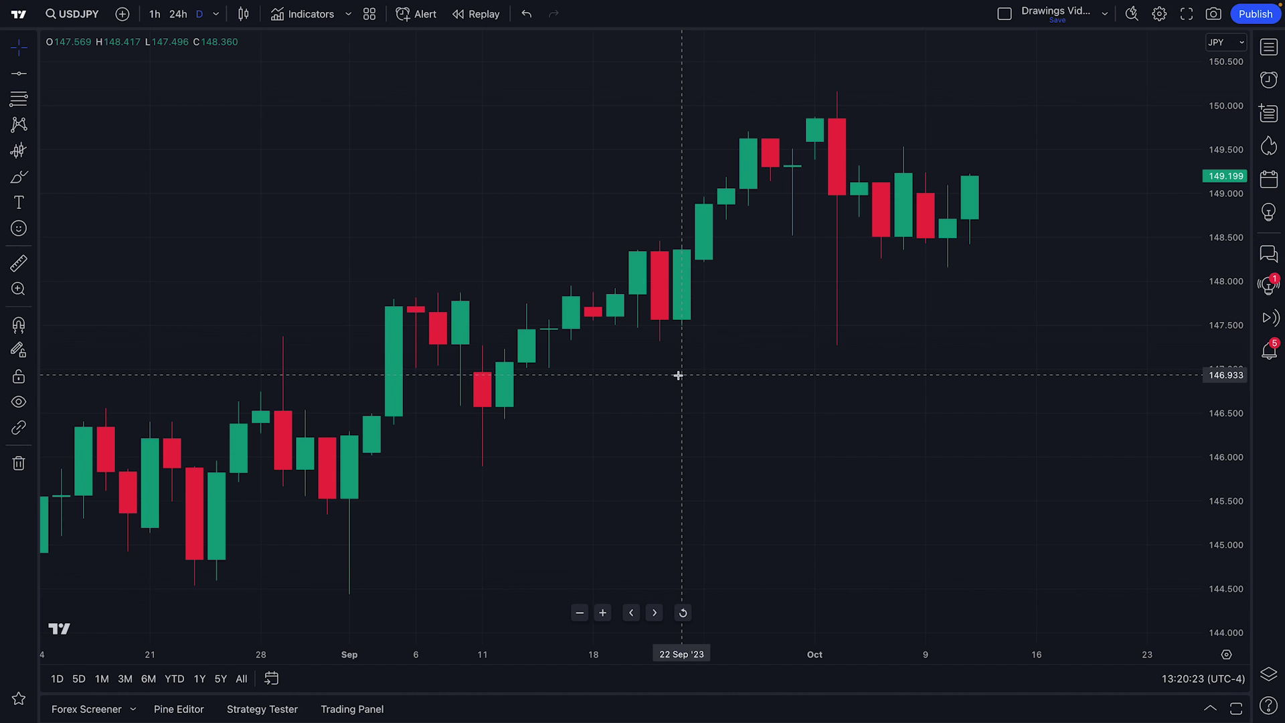
Zoom the chart to cover roughly late July through mid-October 2023.
{"action": "scroll", "coordinate": [763, 384], "scroll_direction": "up", "scroll_amount": 1}
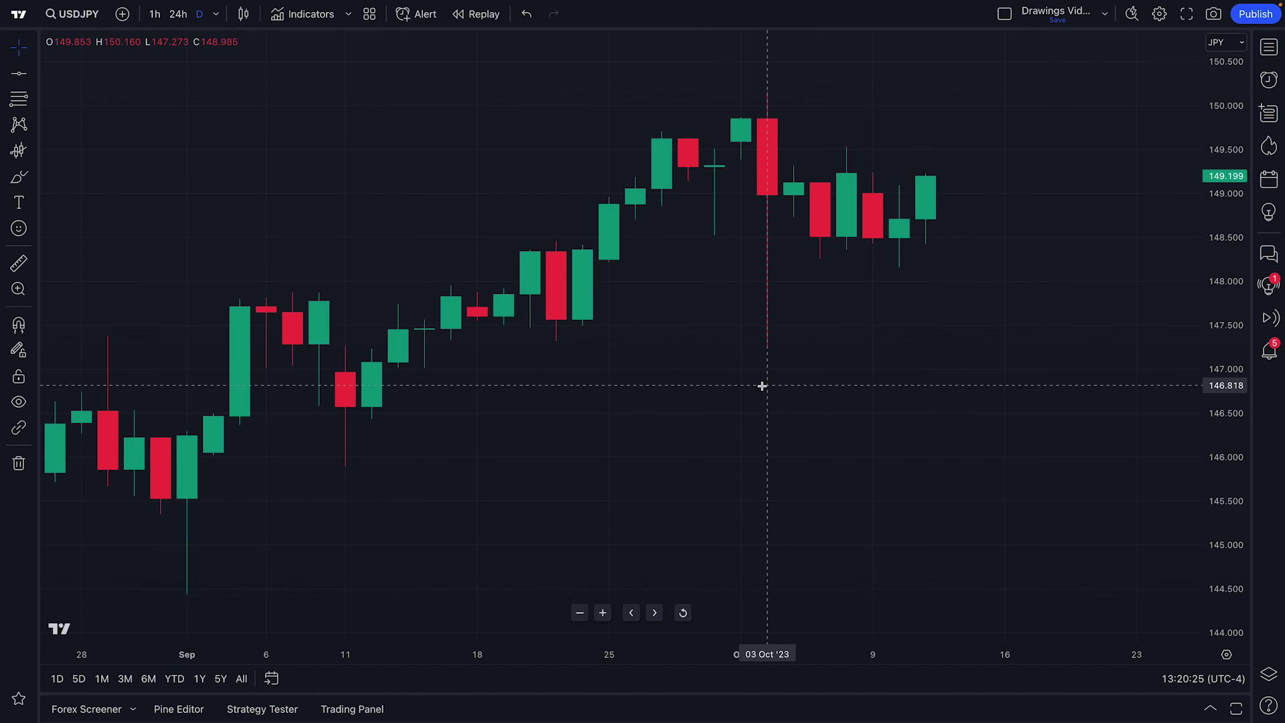
{"action": "scroll", "coordinate": [762, 386], "scroll_direction": "down", "scroll_amount": 4}
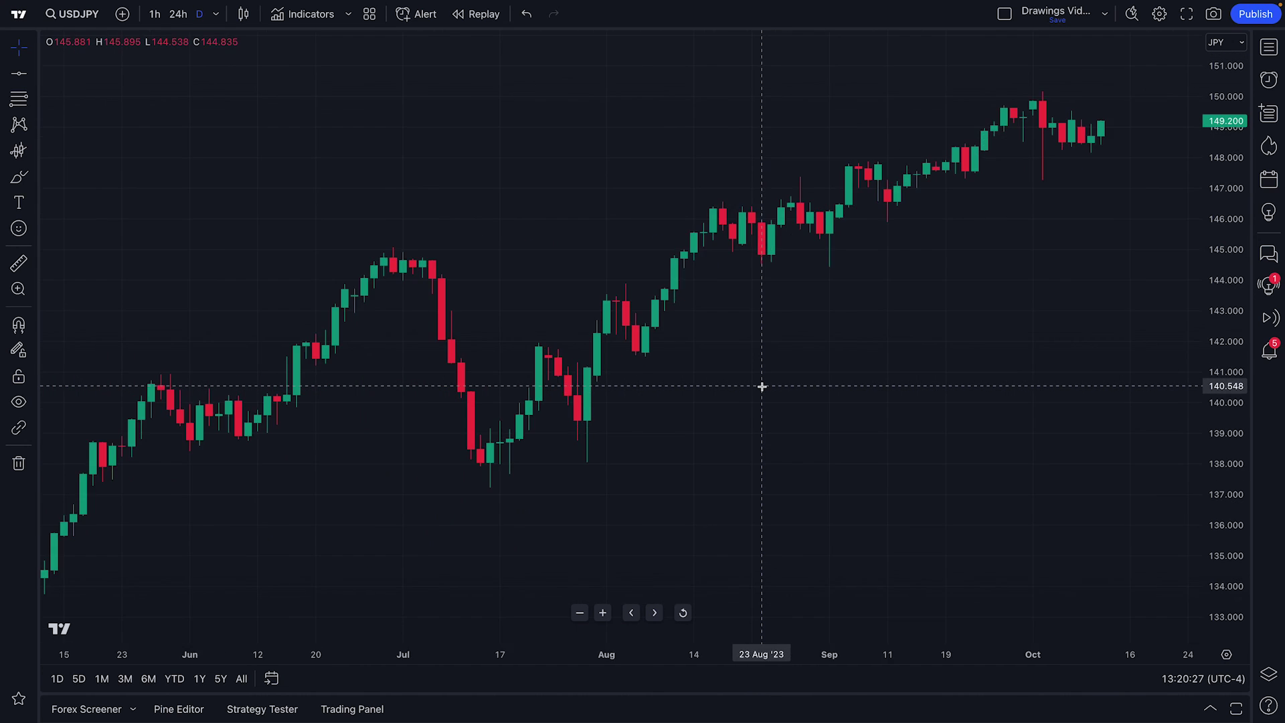
{"action": "scroll", "coordinate": [761, 387], "scroll_direction": "down", "scroll_amount": 3}
{"action": "scroll", "coordinate": [762, 386], "scroll_direction": "up", "scroll_amount": 4}
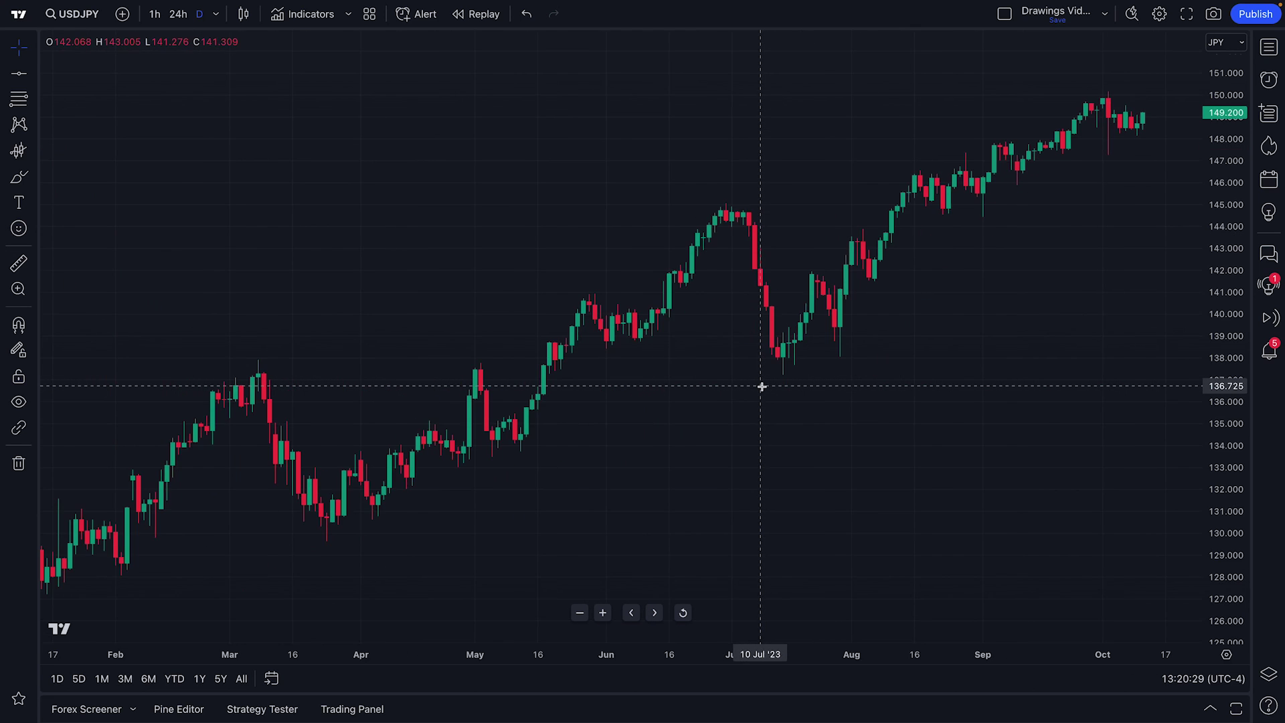
{"action": "scroll", "coordinate": [761, 386], "scroll_direction": "up", "scroll_amount": 4}
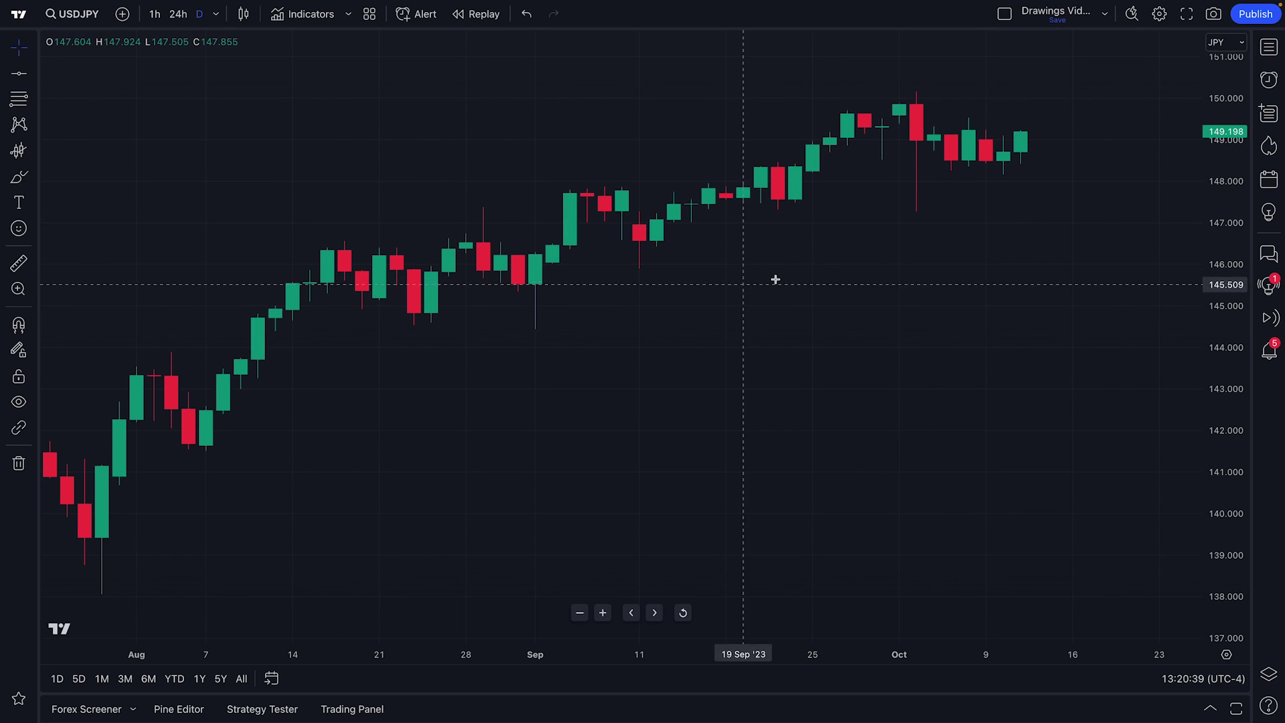
Open Chart settings from the chart's context menu on Symbol and move it left.
{"action": "left_click", "coordinate": [1159, 14]}
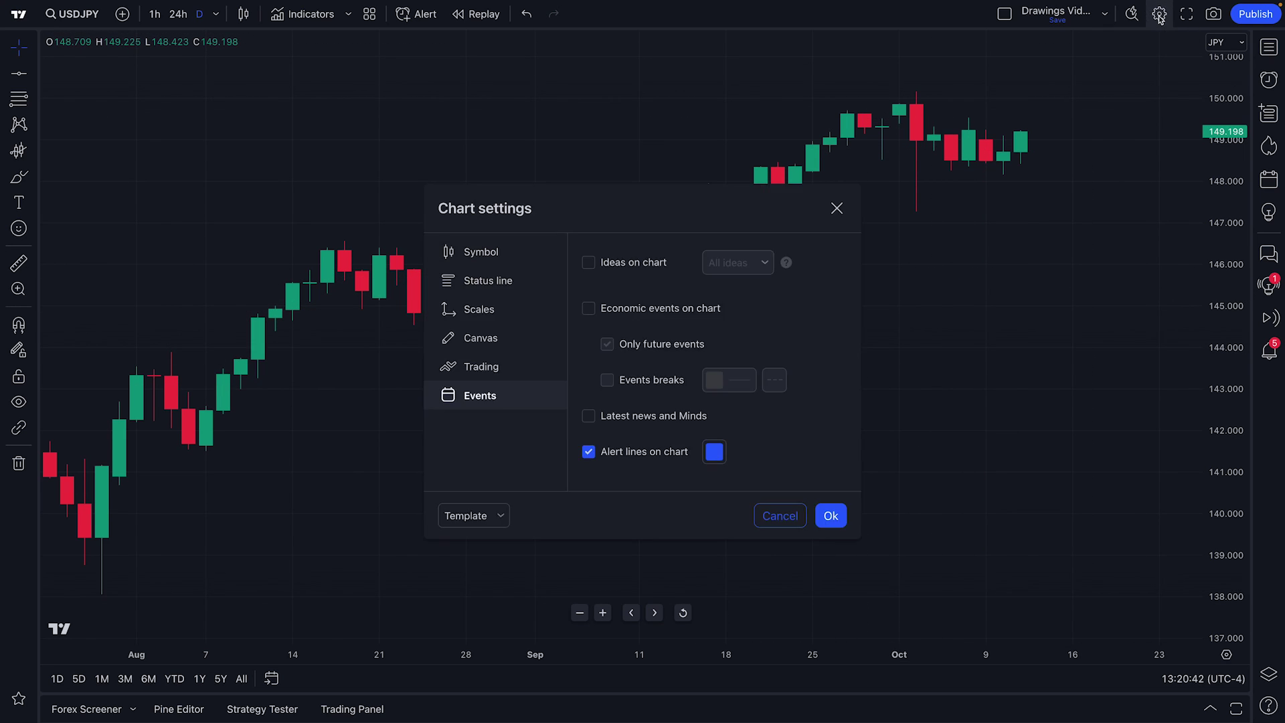
{"action": "left_click", "coordinate": [835, 210]}
{"action": "right_click", "coordinate": [461, 135]}
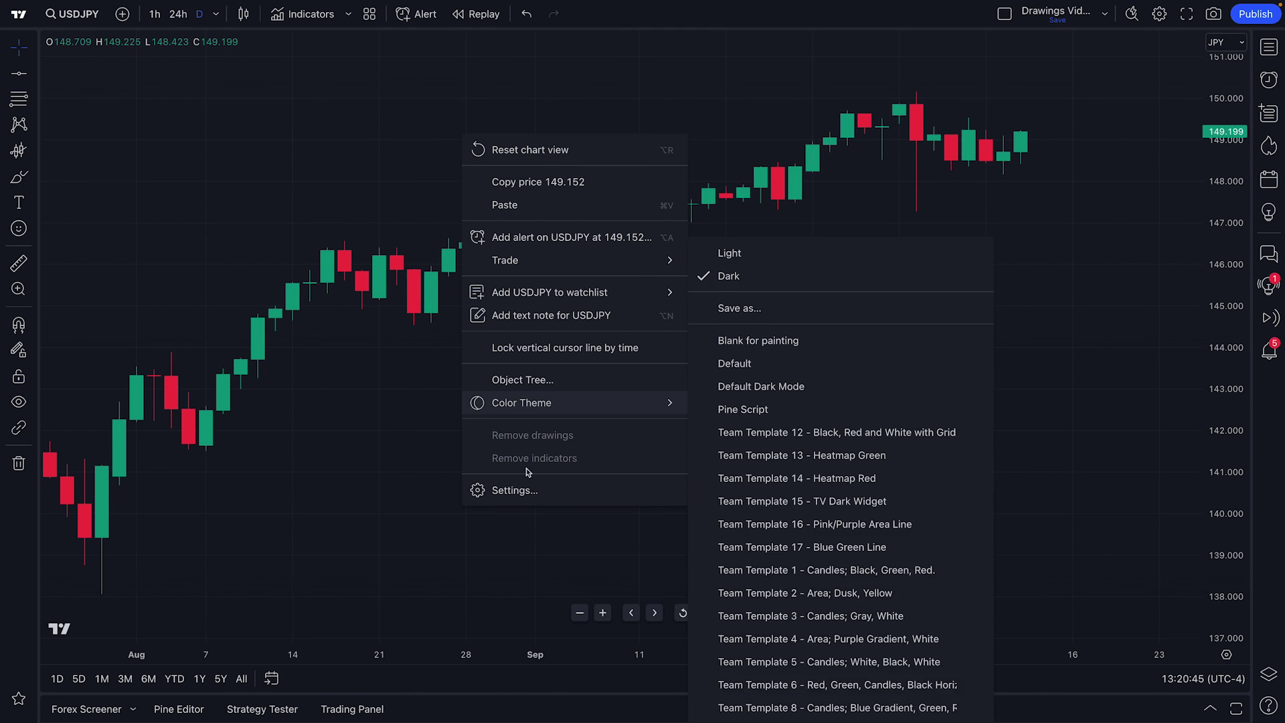
{"action": "left_click", "coordinate": [512, 491]}
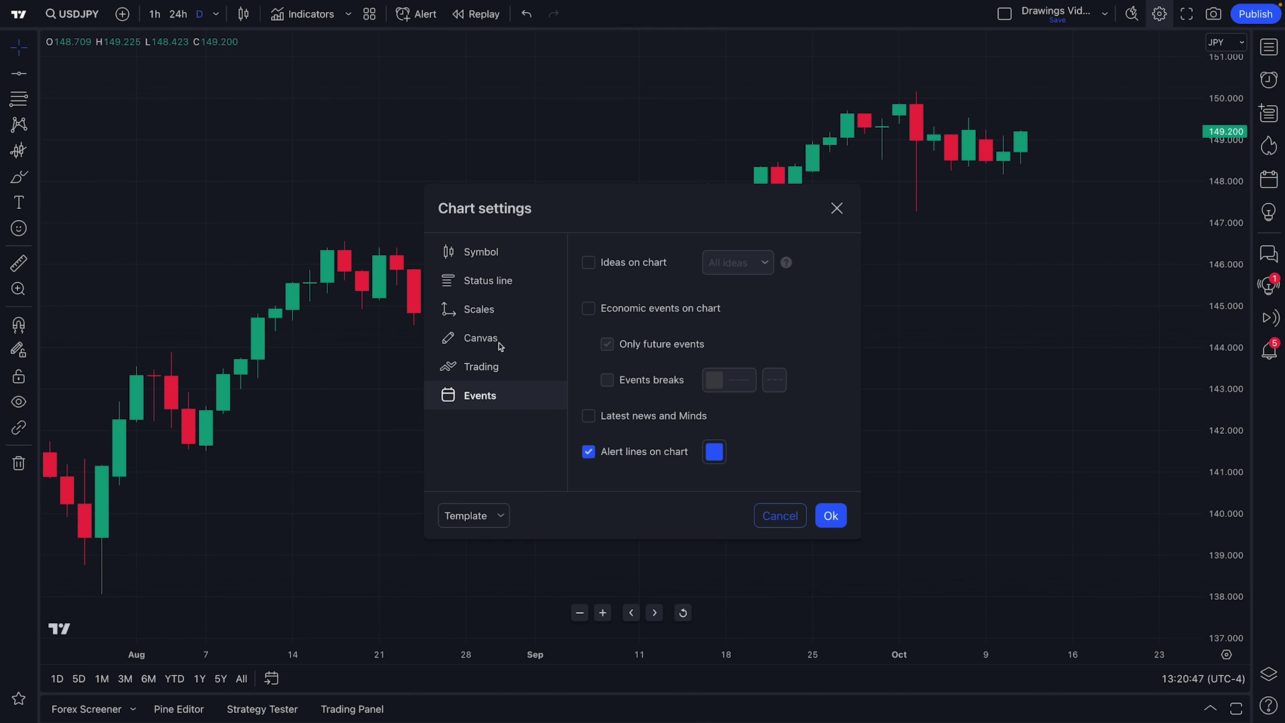
{"action": "left_click", "coordinate": [492, 252]}
{"action": "left_click_drag", "start_coordinate": [565, 206], "coordinate": [258, 101]}
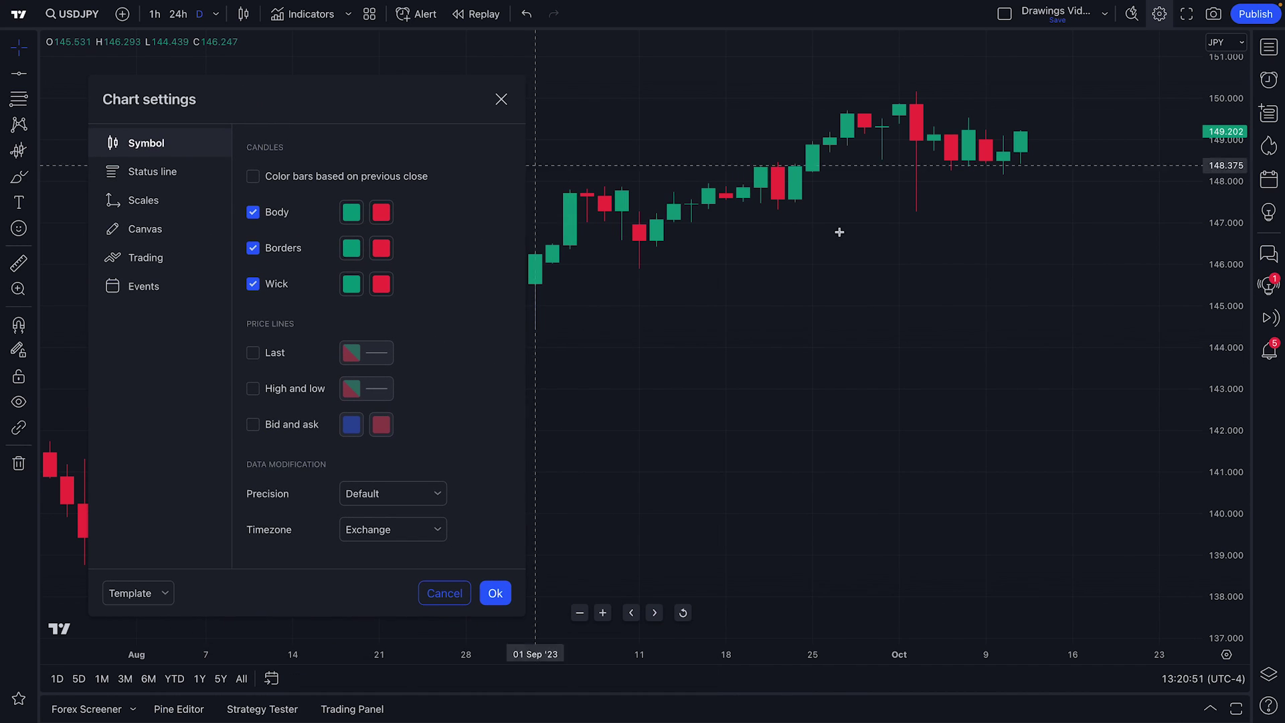
Browse the Status line and Scales pages, ending on Canvas.
{"action": "left_click", "coordinate": [178, 173]}
{"action": "left_click", "coordinate": [169, 203]}
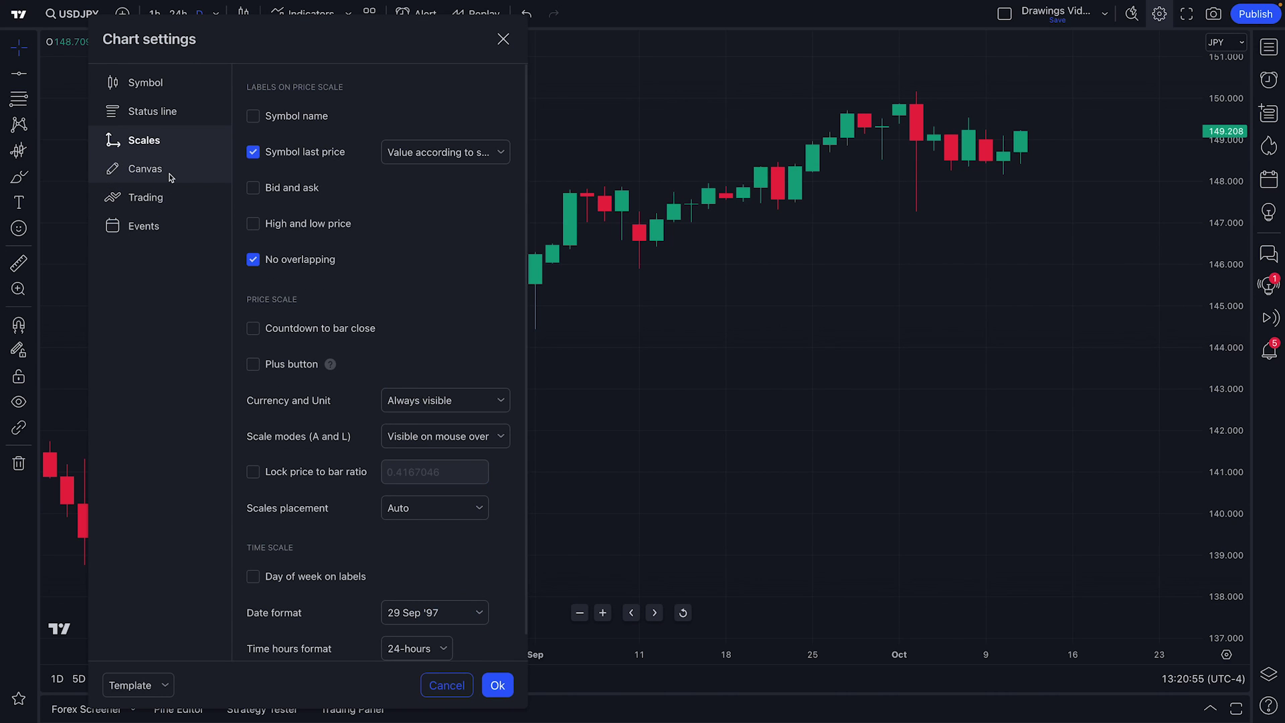
{"action": "left_click", "coordinate": [169, 175]}
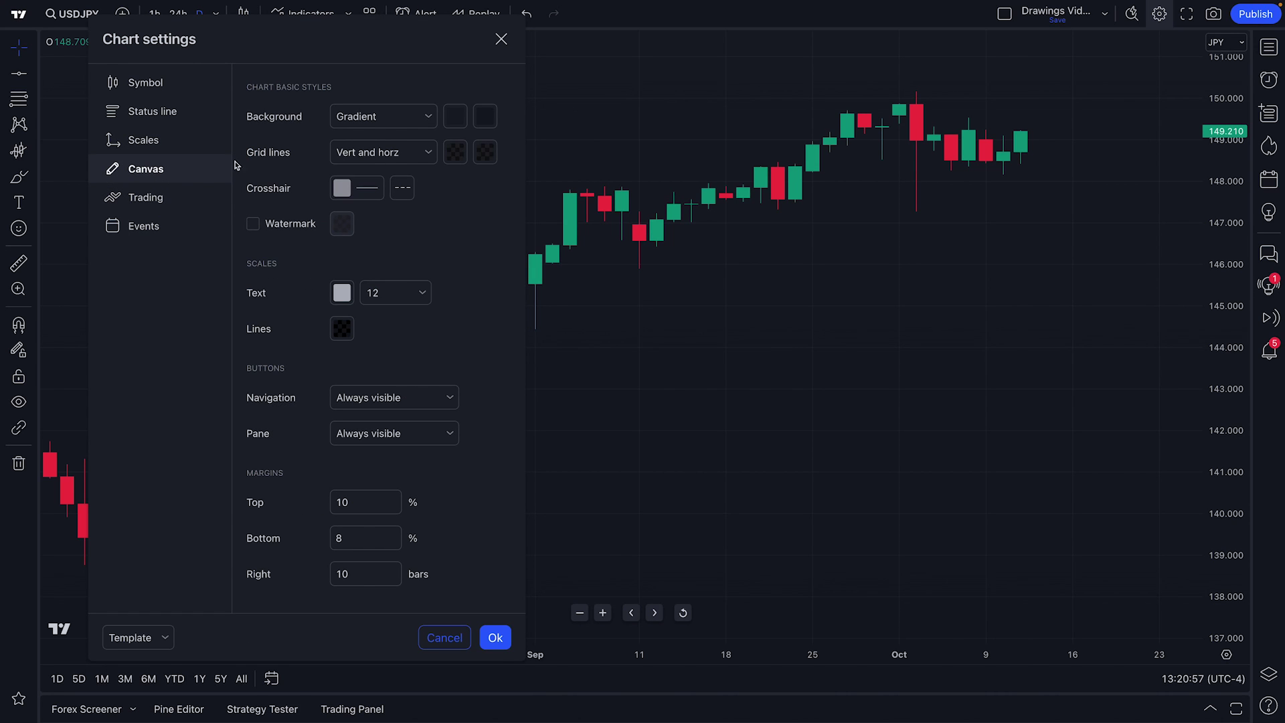
Switch the chart background from gradient to solid and try blue, purple and crimson.
{"action": "left_click", "coordinate": [423, 119]}
{"action": "left_click", "coordinate": [399, 141]}
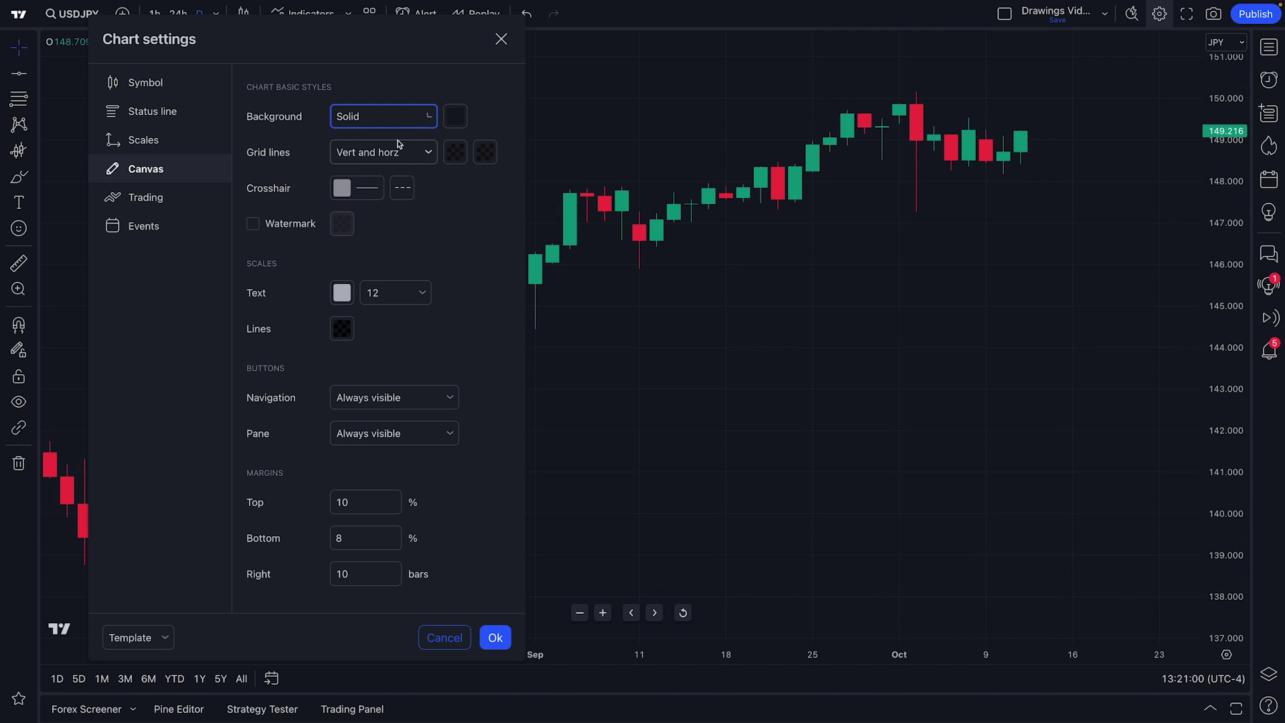
{"action": "left_click", "coordinate": [453, 121]}
{"action": "left_click", "coordinate": [556, 162]}
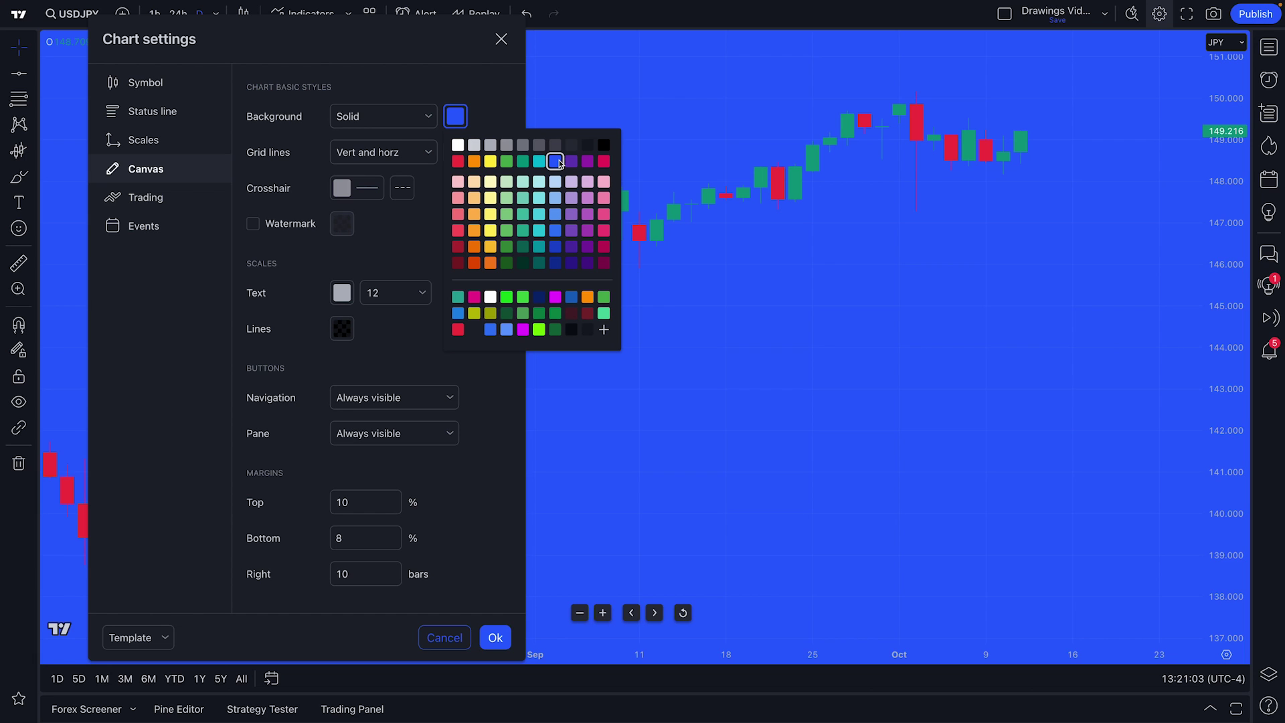
{"action": "left_click", "coordinate": [587, 162]}
{"action": "left_click", "coordinate": [605, 162]}
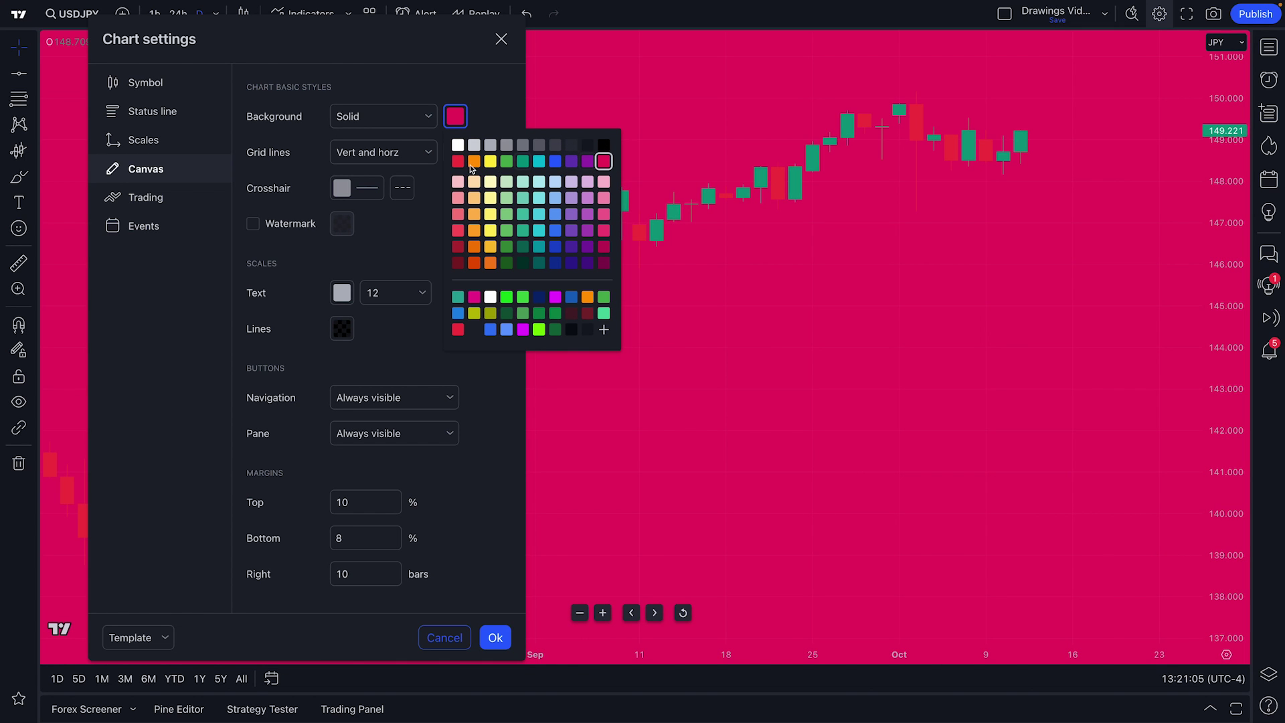
Try red-orange, yellow, green, teal and cyan backgrounds, then settle on dark grey.
{"action": "left_click", "coordinate": [459, 163]}
{"action": "left_click", "coordinate": [474, 162]}
{"action": "left_click", "coordinate": [490, 162]}
{"action": "left_click", "coordinate": [507, 162]}
{"action": "left_click", "coordinate": [523, 163]}
{"action": "left_click", "coordinate": [539, 162]}
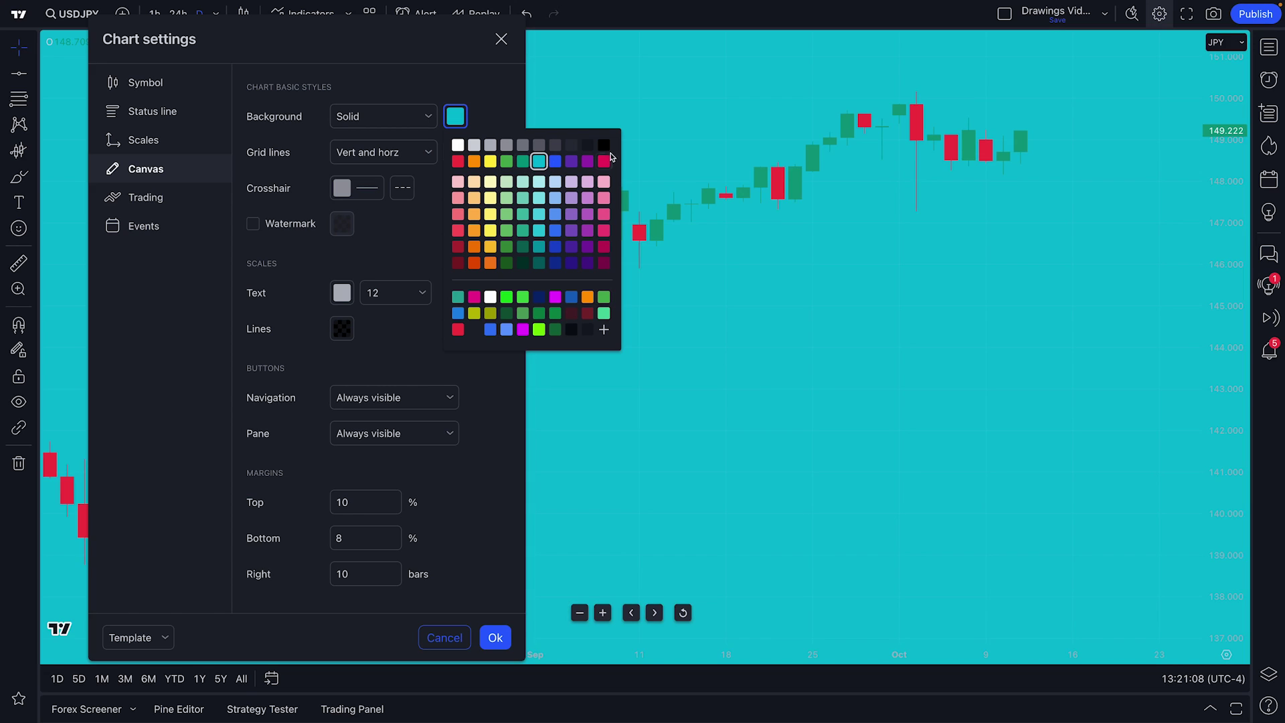
{"action": "left_click", "coordinate": [572, 146]}
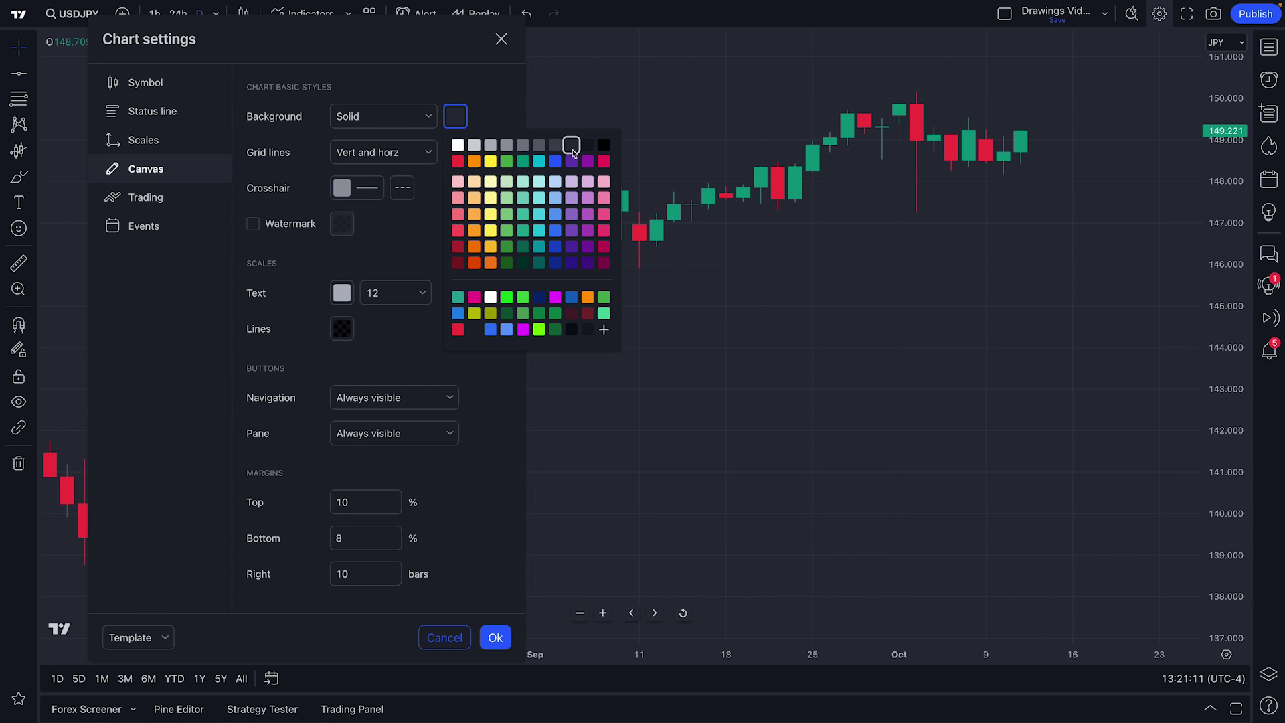
Browse the Trading, Events, Canvas, Scales and Status line pages, ending on Symbol's green/red candle colours.
{"action": "left_click", "coordinate": [490, 112]}
{"action": "left_click", "coordinate": [178, 196]}
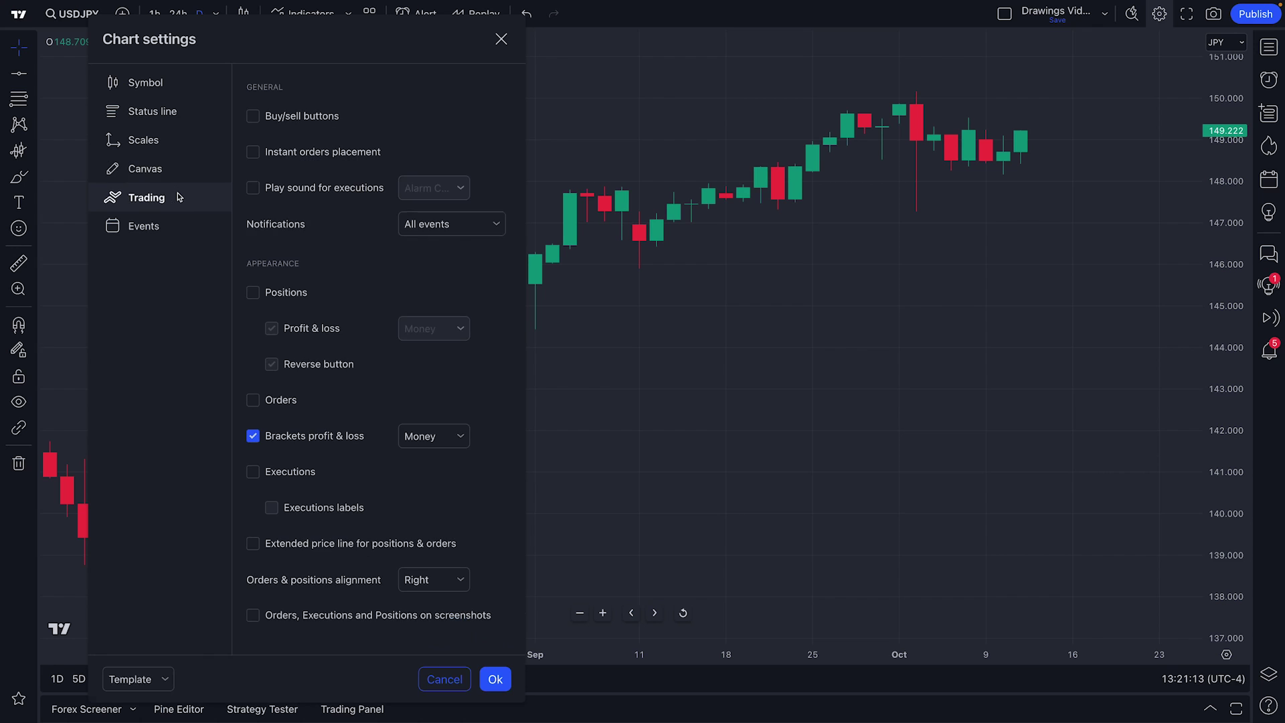
{"action": "left_click", "coordinate": [154, 227]}
{"action": "left_click", "coordinate": [150, 201]}
{"action": "left_click", "coordinate": [148, 176]}
{"action": "left_click", "coordinate": [149, 138]}
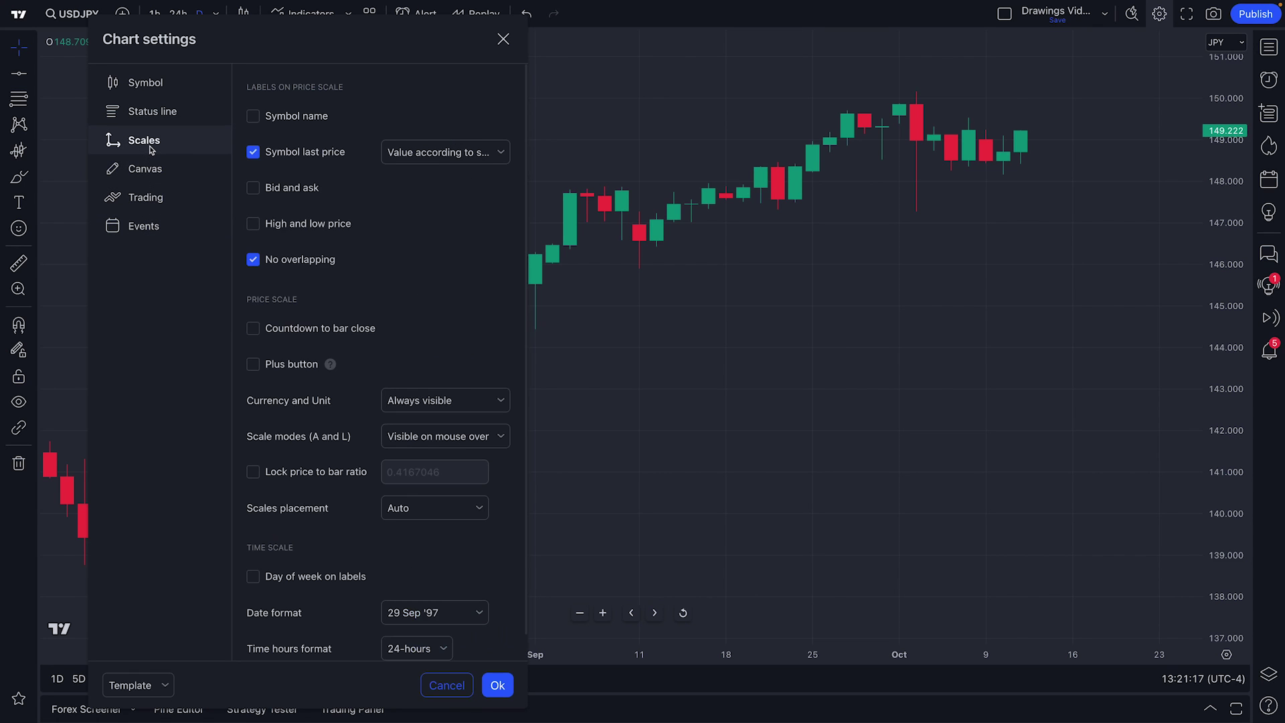
{"action": "left_click", "coordinate": [145, 112]}
{"action": "left_click", "coordinate": [148, 87]}
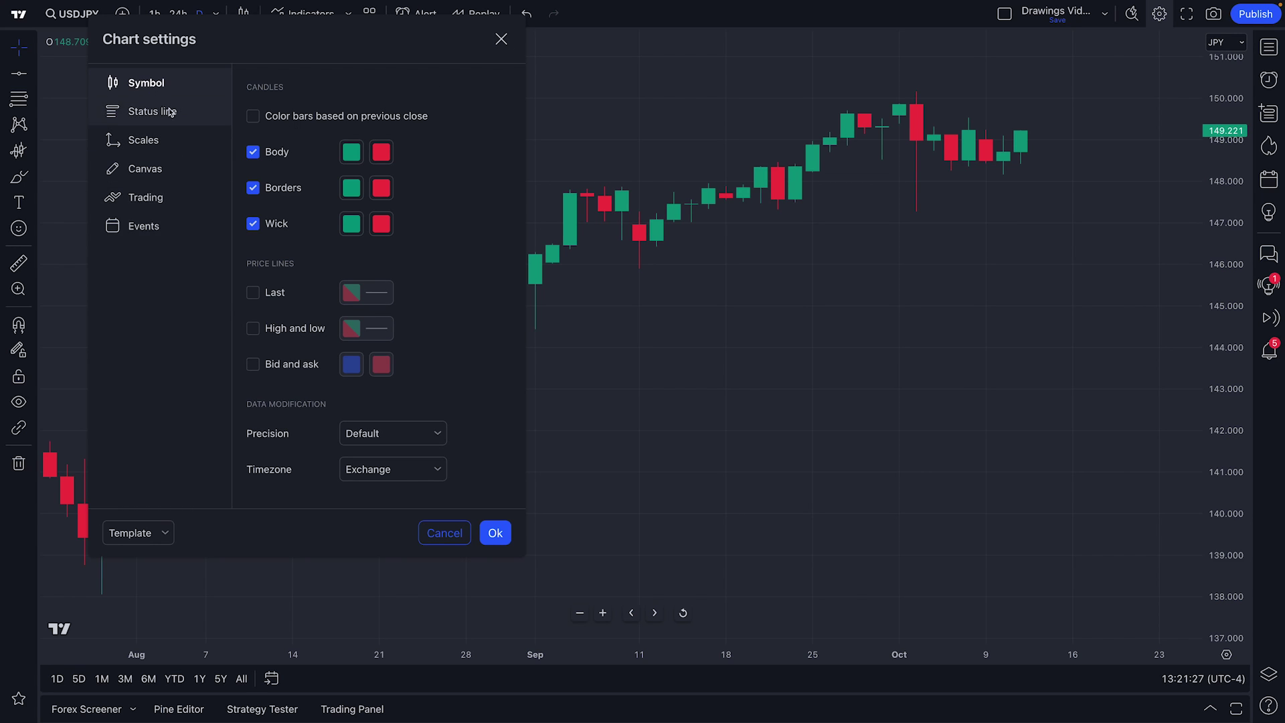
Close Chart settings, zoom in on the candles, and bring up the chart-type list.
{"action": "left_click", "coordinate": [498, 46]}
{"action": "scroll", "coordinate": [520, 218], "scroll_direction": "up", "scroll_amount": 3}
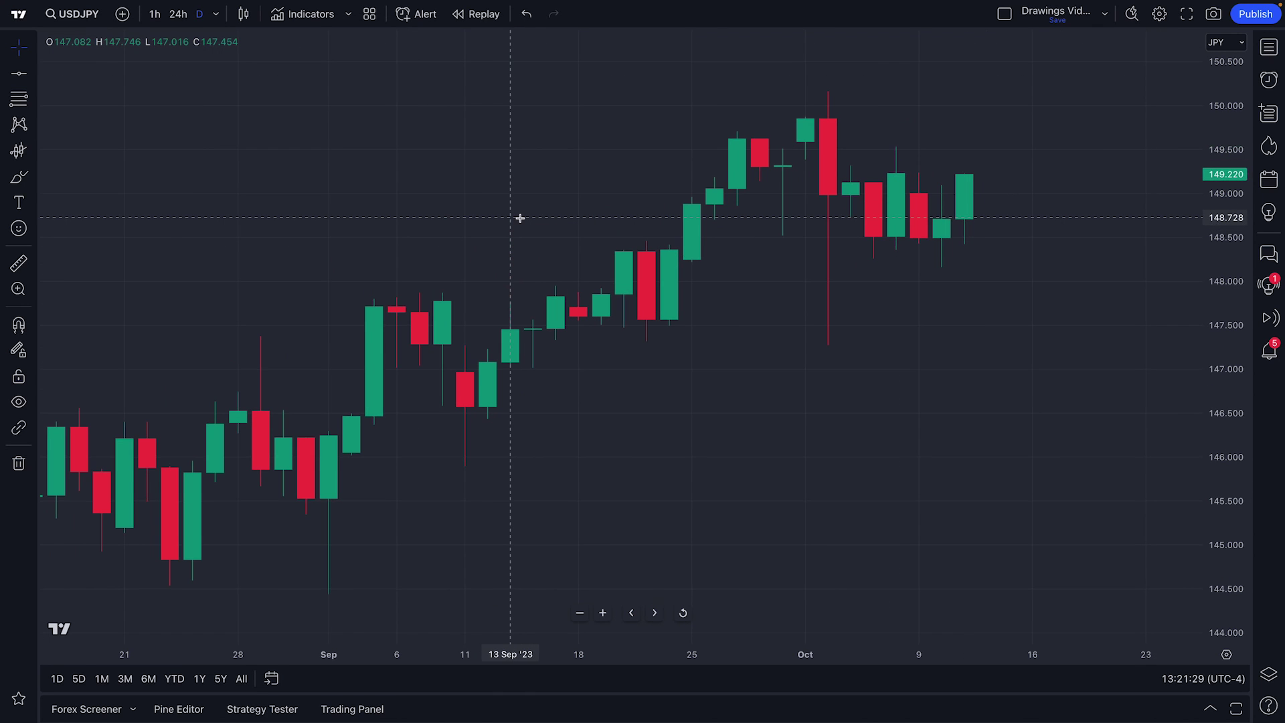
{"action": "scroll", "coordinate": [519, 218], "scroll_direction": "up", "scroll_amount": 1}
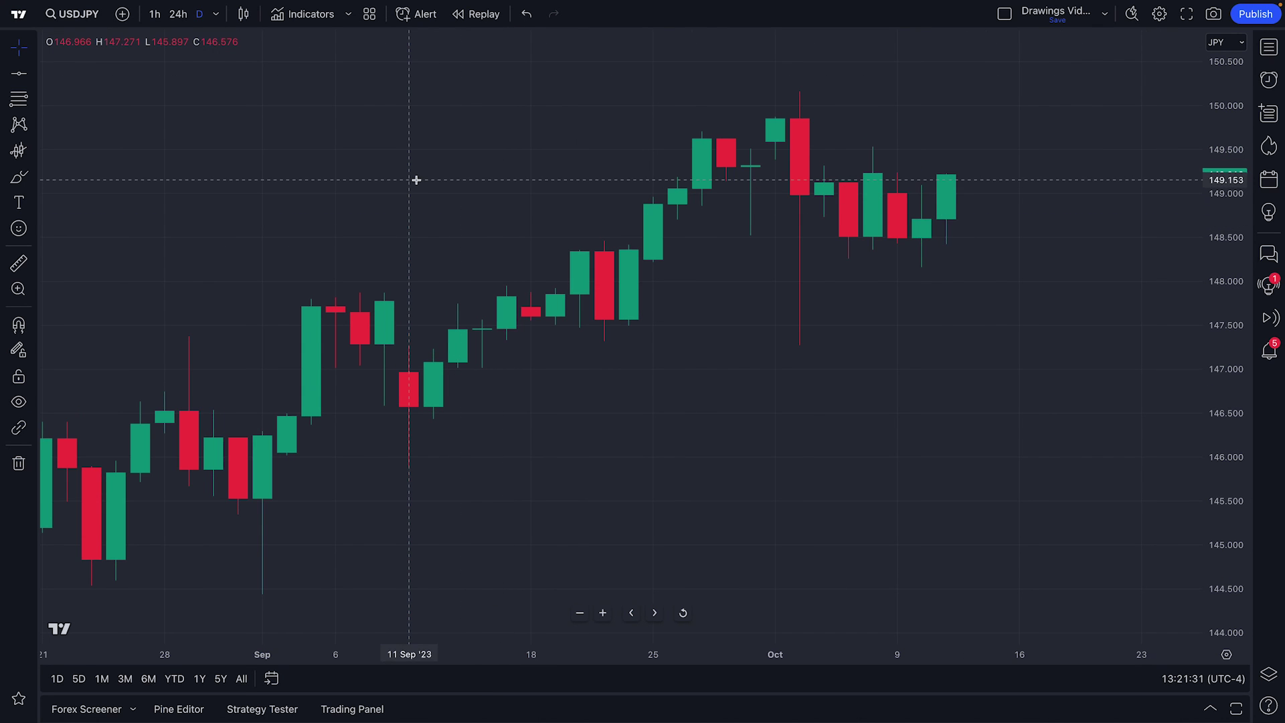
{"action": "scroll", "coordinate": [409, 181], "scroll_direction": "up", "scroll_amount": 1}
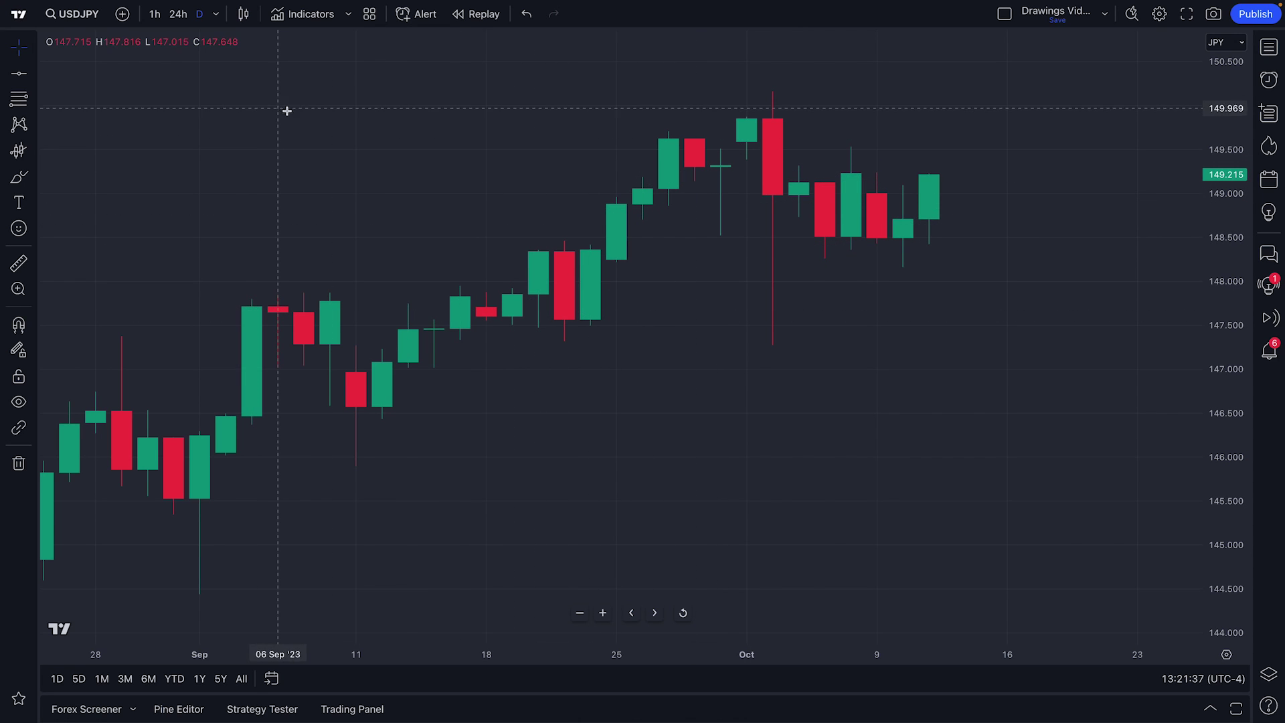
{"action": "left_click", "coordinate": [245, 16]}
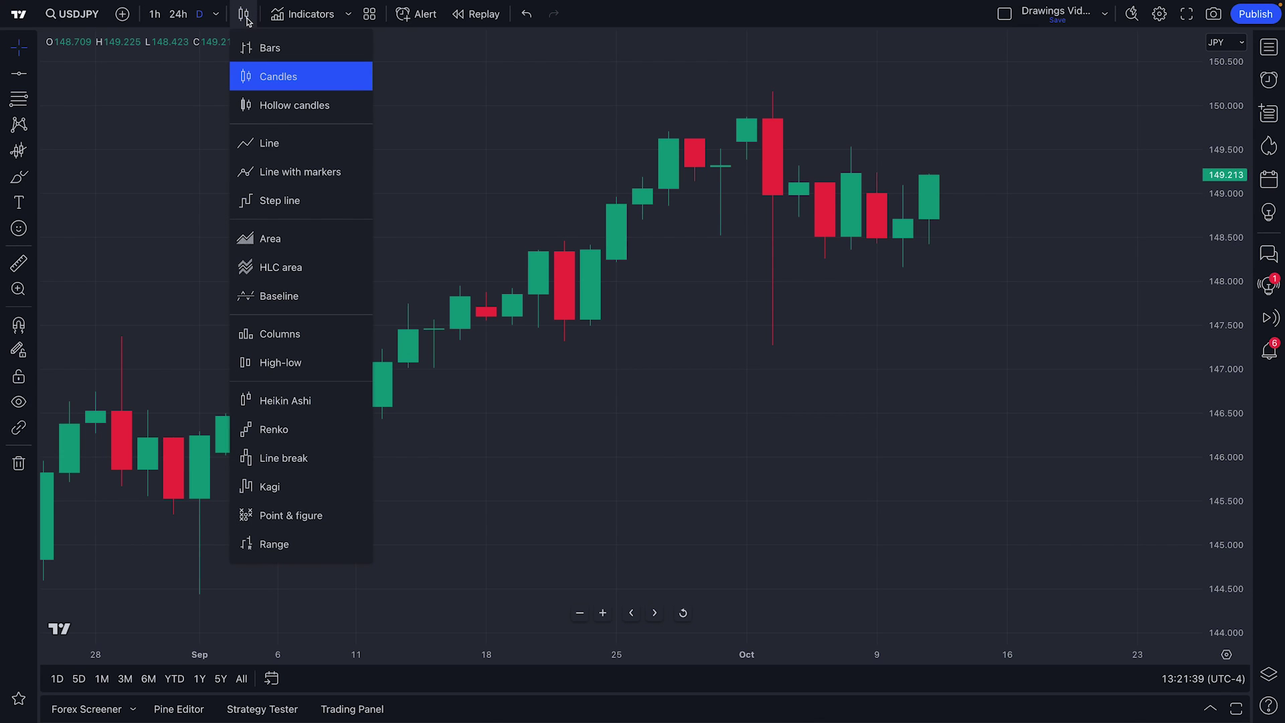
Preview Hollow candles, Bars, Line and Line with markers chart types.
{"action": "left_click", "coordinate": [303, 105]}
{"action": "left_click", "coordinate": [243, 14]}
{"action": "left_click", "coordinate": [257, 44]}
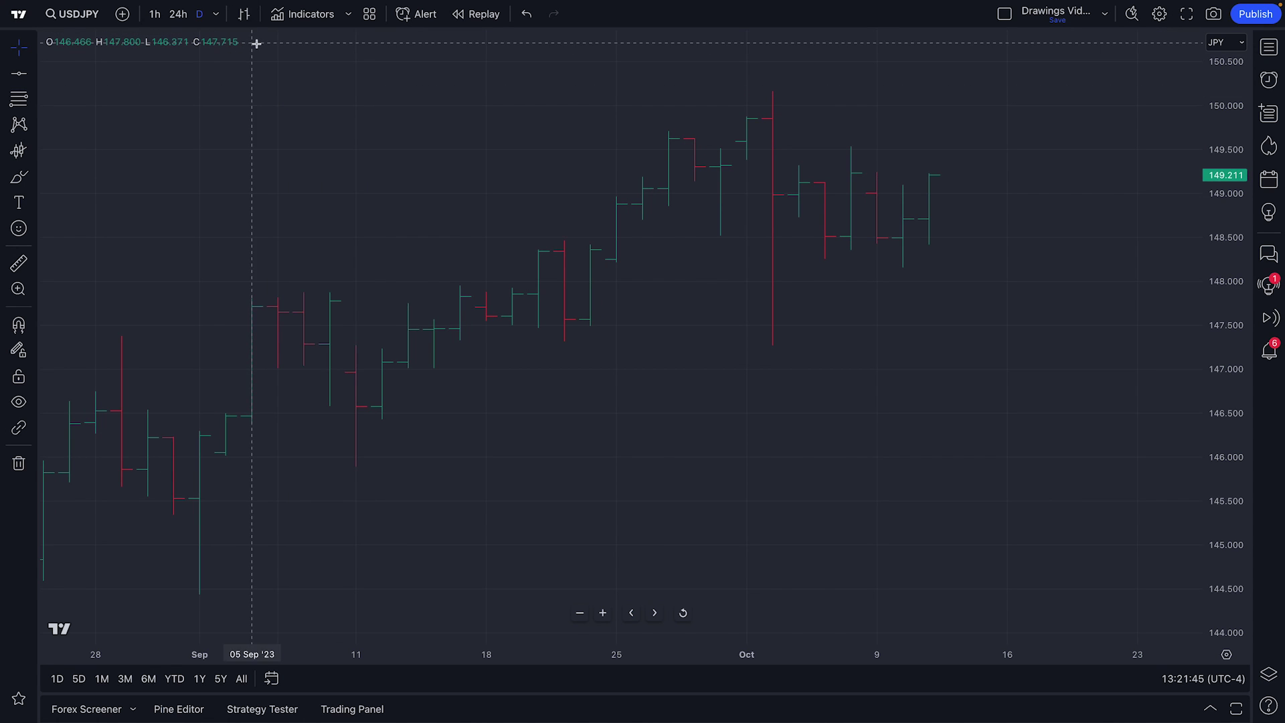
{"action": "left_click", "coordinate": [244, 14]}
{"action": "left_click", "coordinate": [267, 142]}
{"action": "left_click", "coordinate": [244, 14]}
{"action": "left_click", "coordinate": [281, 172]}
Preview Area and Columns, then return the chart to regular Candles.
{"action": "left_click", "coordinate": [243, 14]}
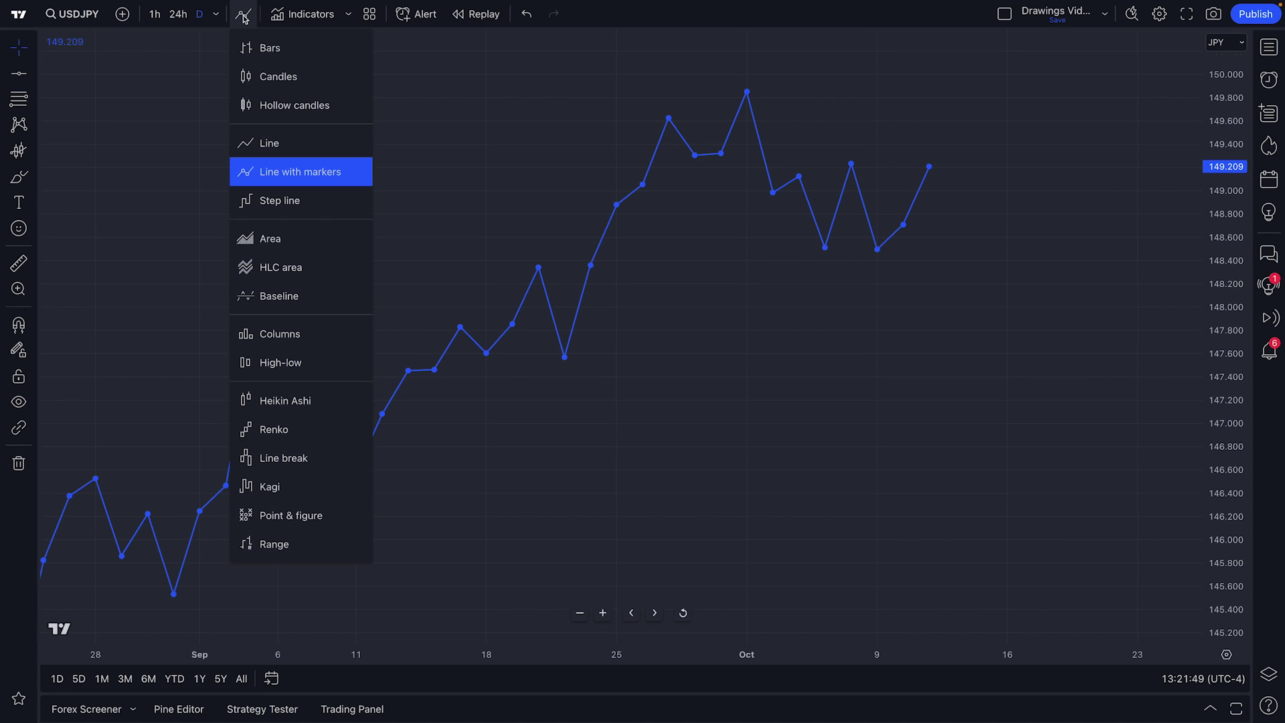
{"action": "left_click", "coordinate": [274, 239]}
{"action": "left_click", "coordinate": [242, 14]}
{"action": "left_click", "coordinate": [289, 334]}
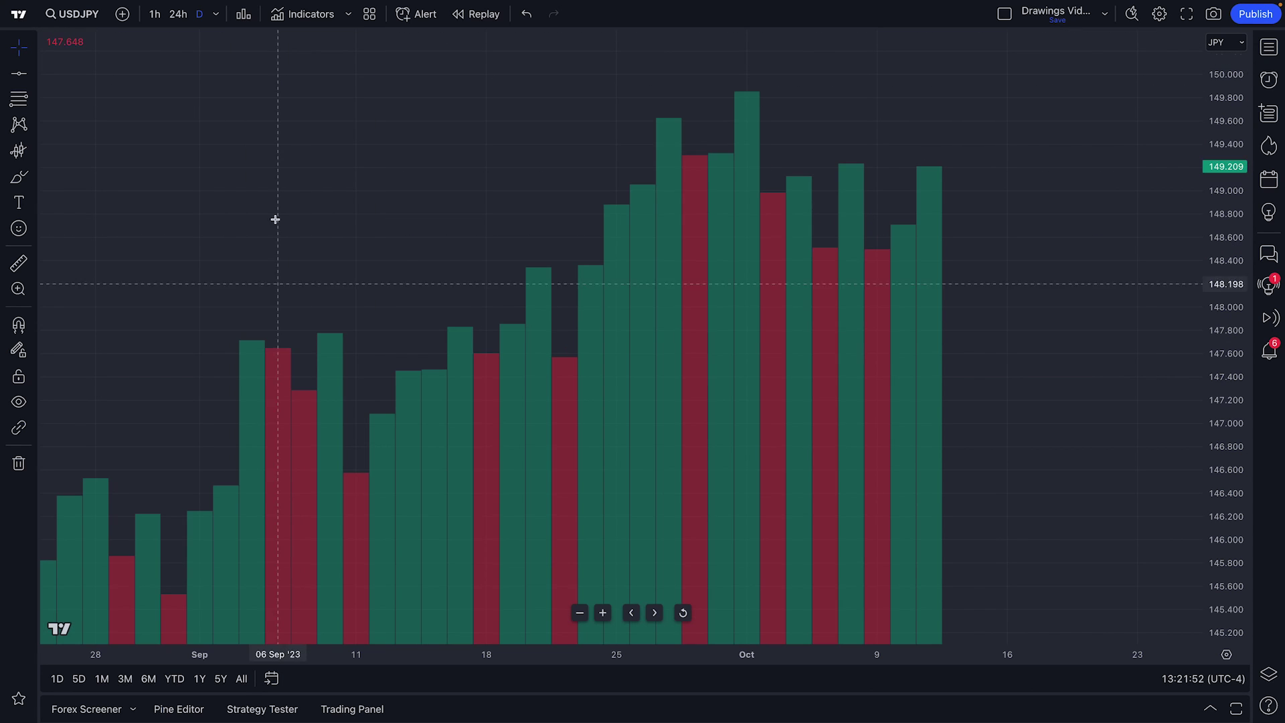
{"action": "left_click", "coordinate": [244, 14]}
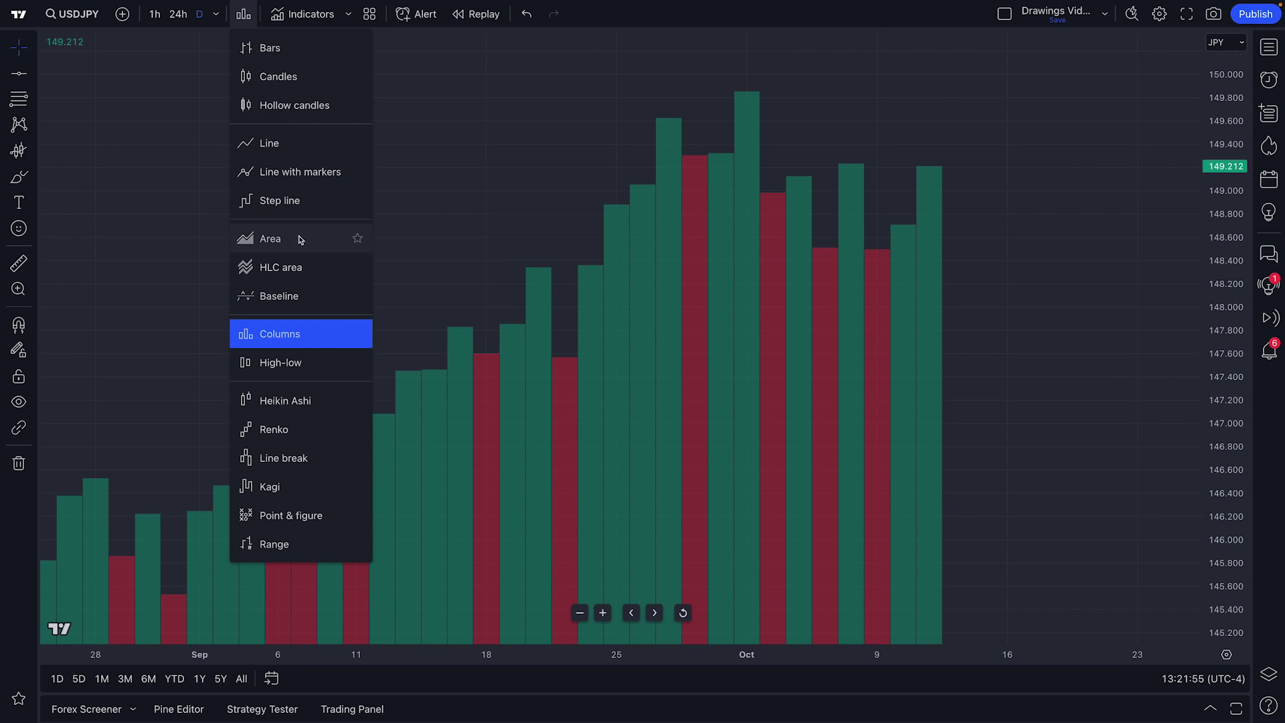
{"action": "left_click", "coordinate": [278, 77]}
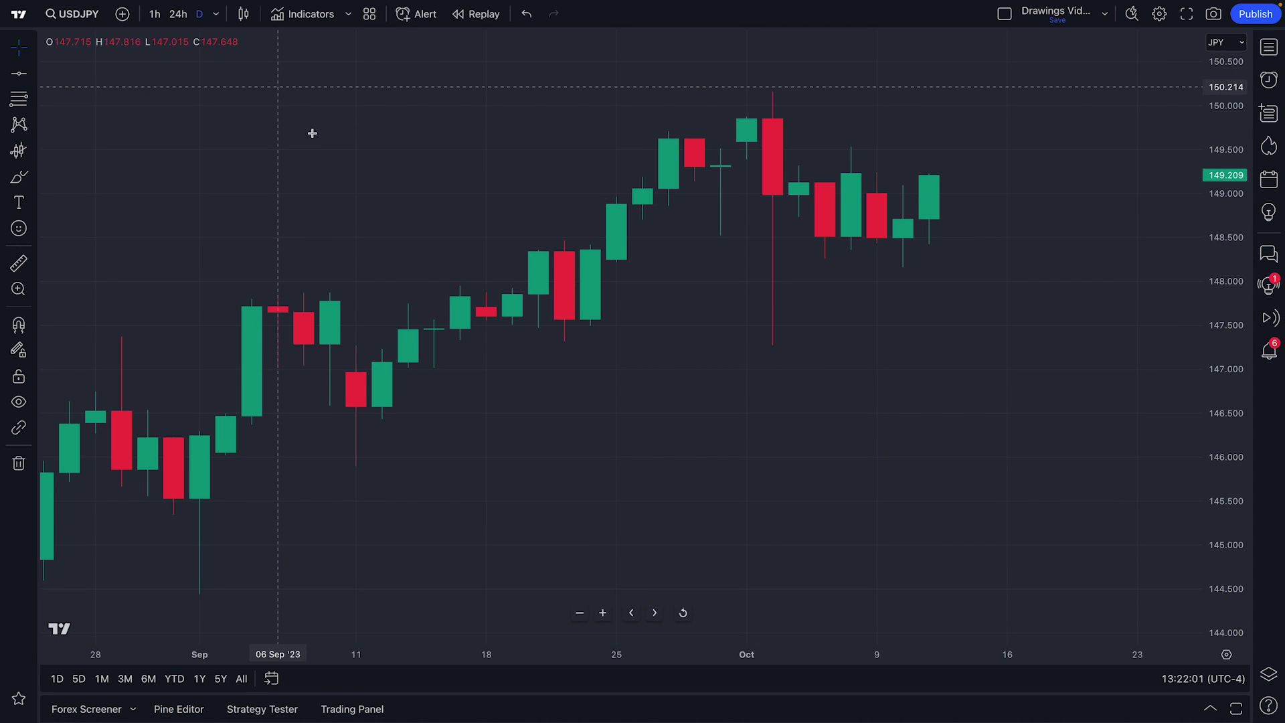
{"action": "scroll", "coordinate": [428, 231], "scroll_direction": "up", "scroll_amount": 2}
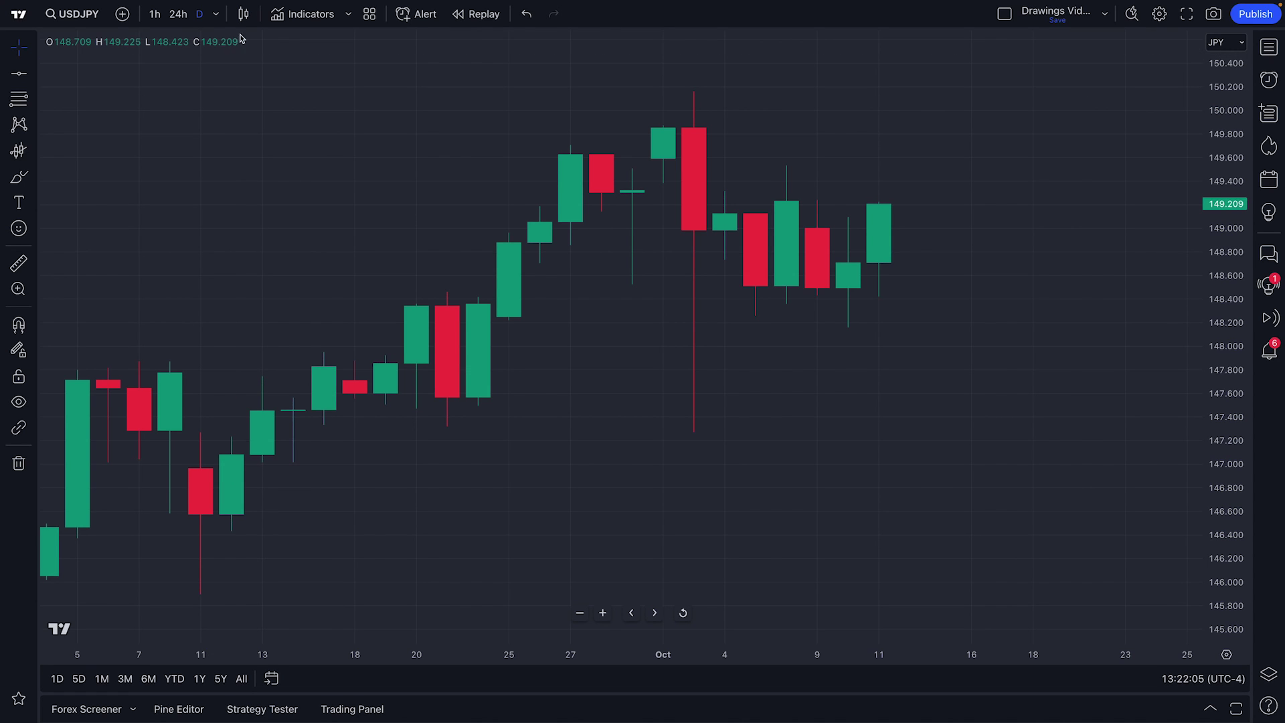
Add Bars, Area and Columns to the favourite chart types.
{"action": "left_click", "coordinate": [243, 13]}
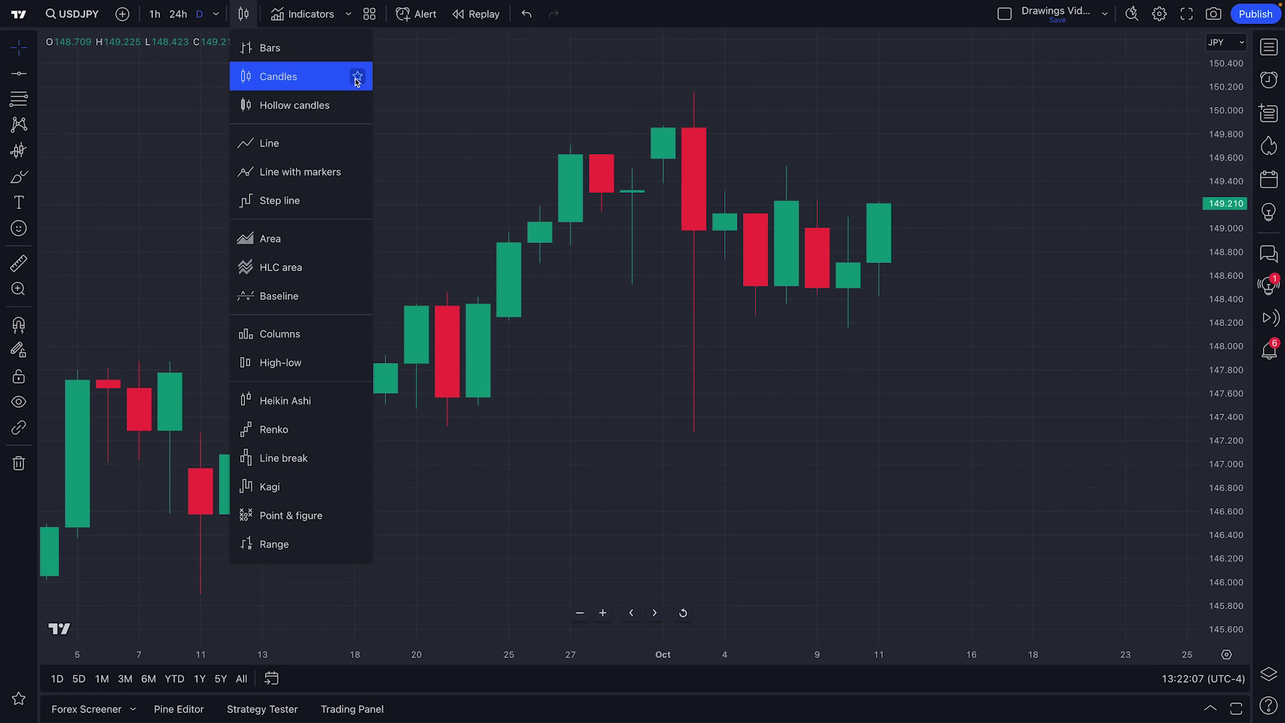
{"action": "left_click", "coordinate": [358, 47]}
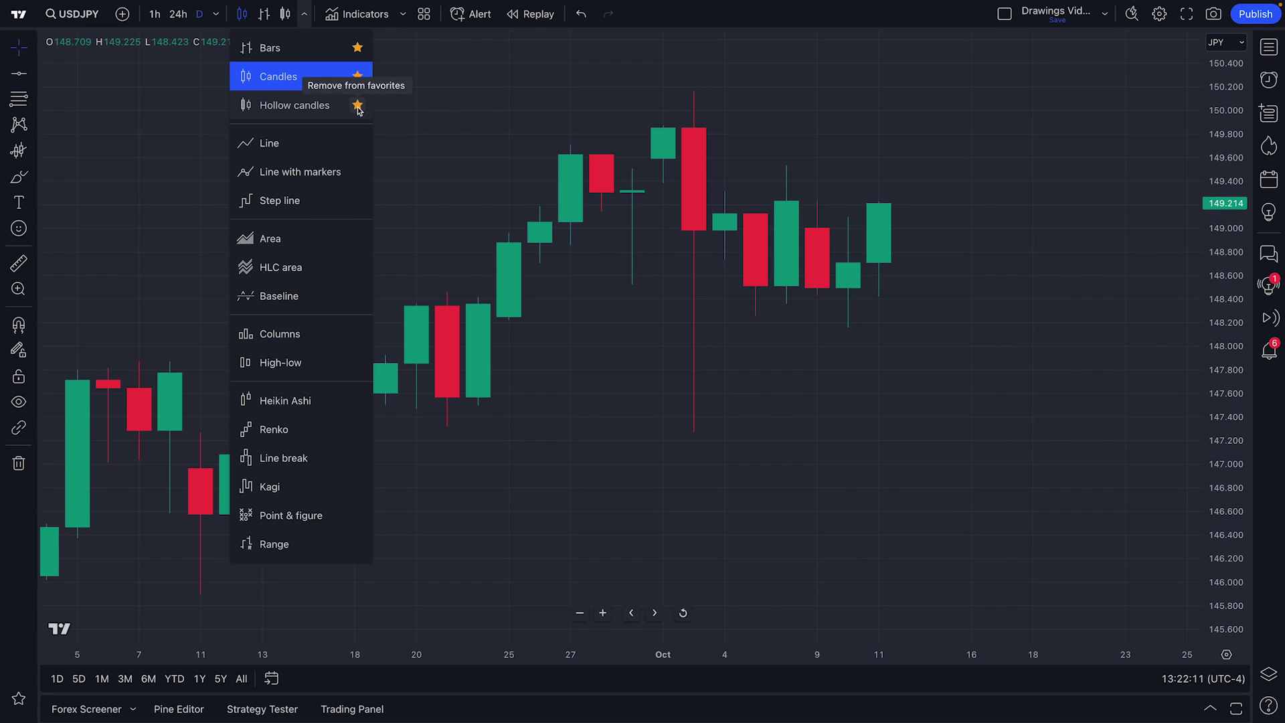
{"action": "left_click", "coordinate": [357, 239]}
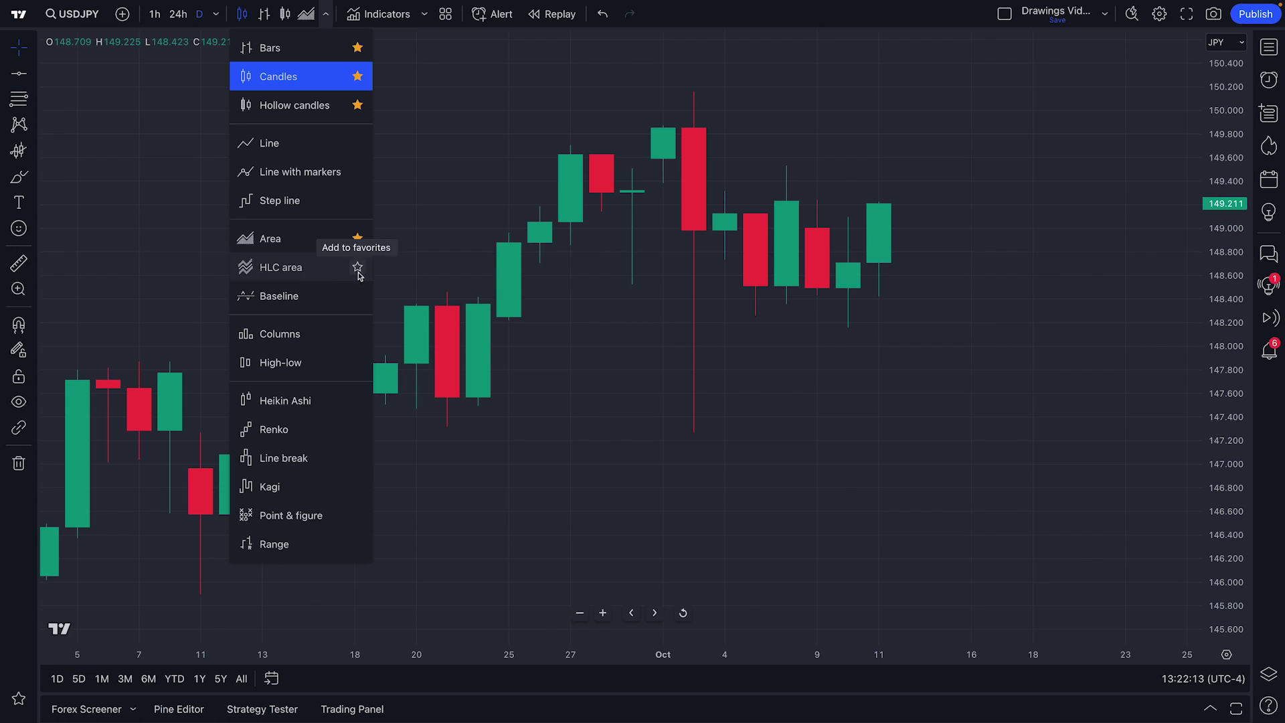
{"action": "left_click", "coordinate": [357, 333]}
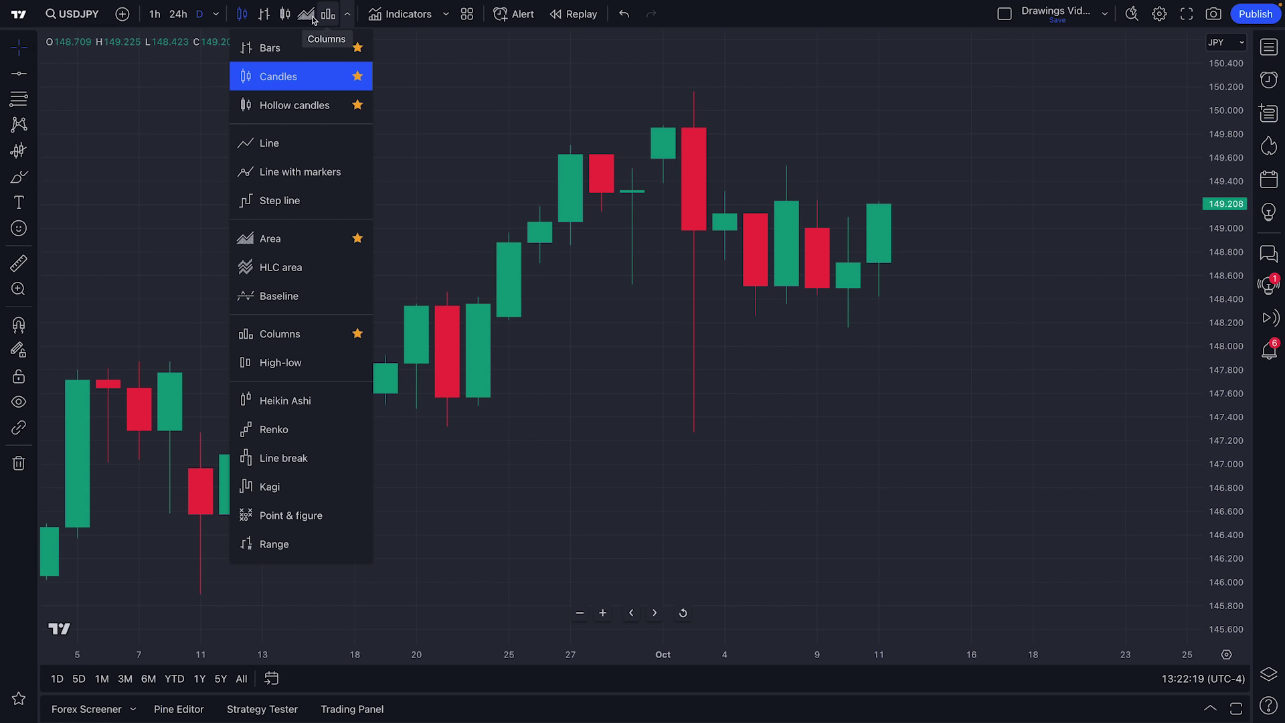
Preview the chart as hollow candles, area and columns, then return it to candles.
{"action": "left_click", "coordinate": [285, 15]}
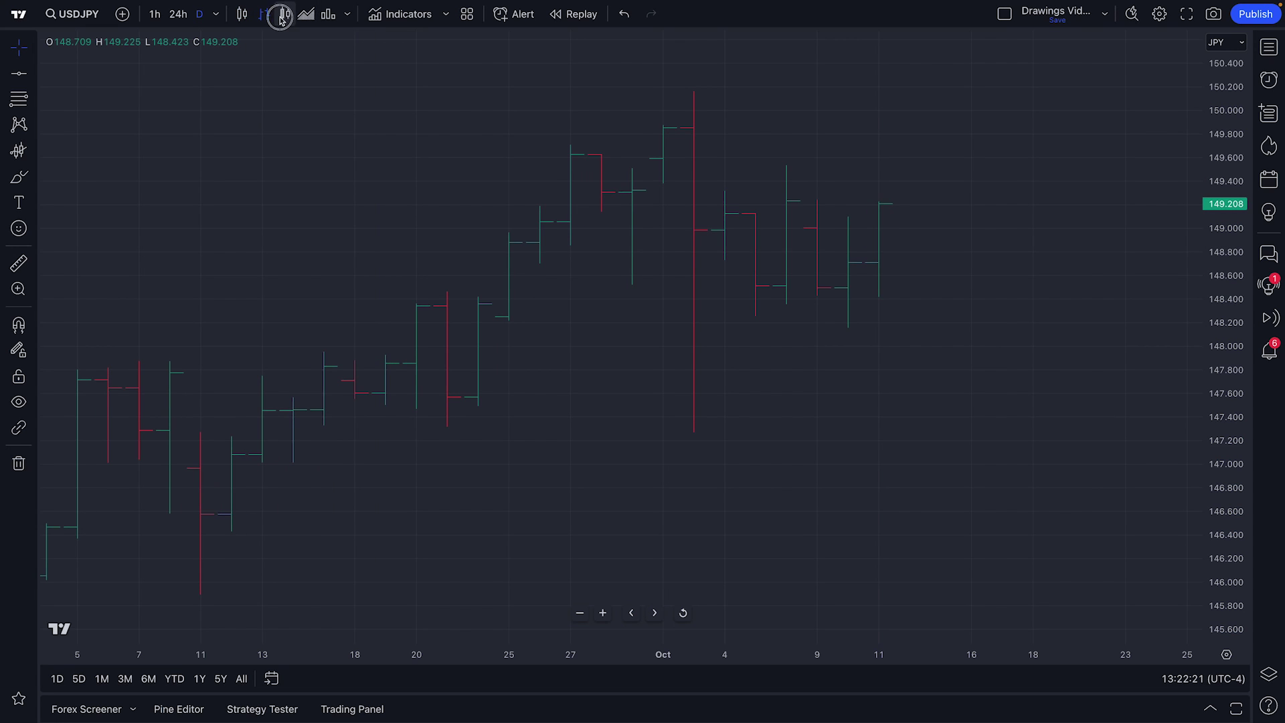
{"action": "left_click", "coordinate": [307, 17]}
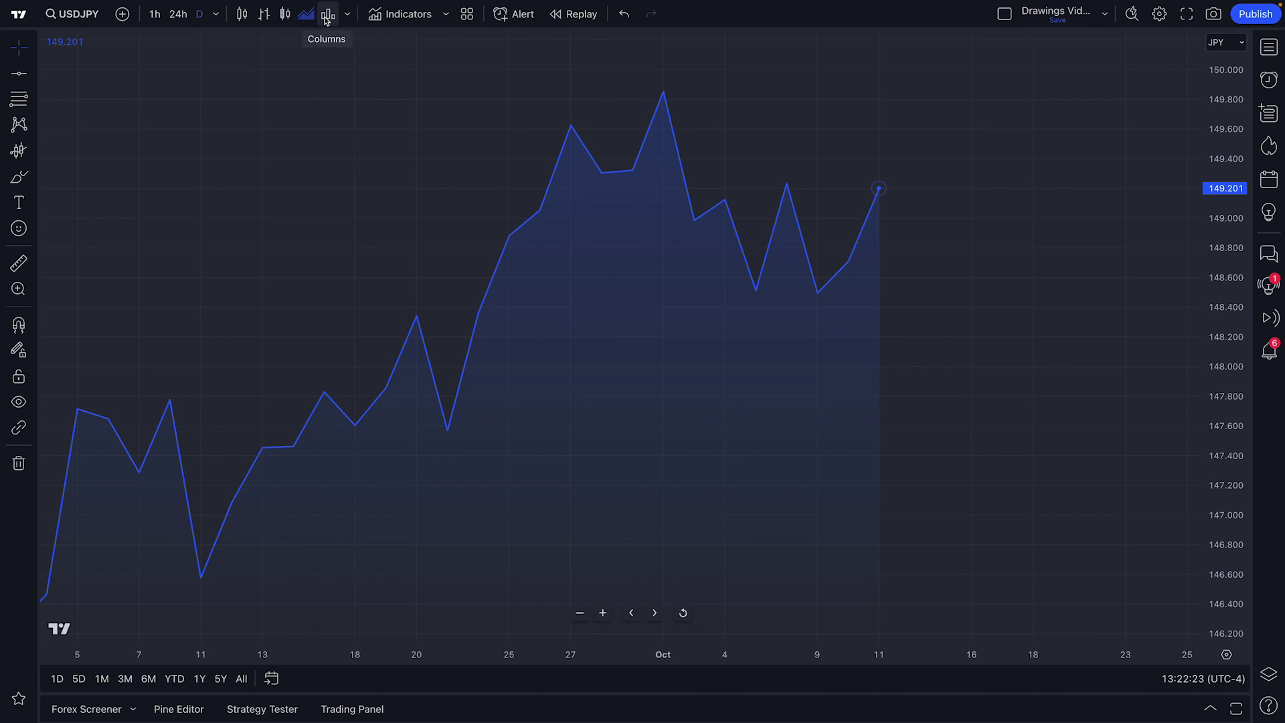
{"action": "left_click", "coordinate": [328, 18]}
{"action": "left_click", "coordinate": [242, 15]}
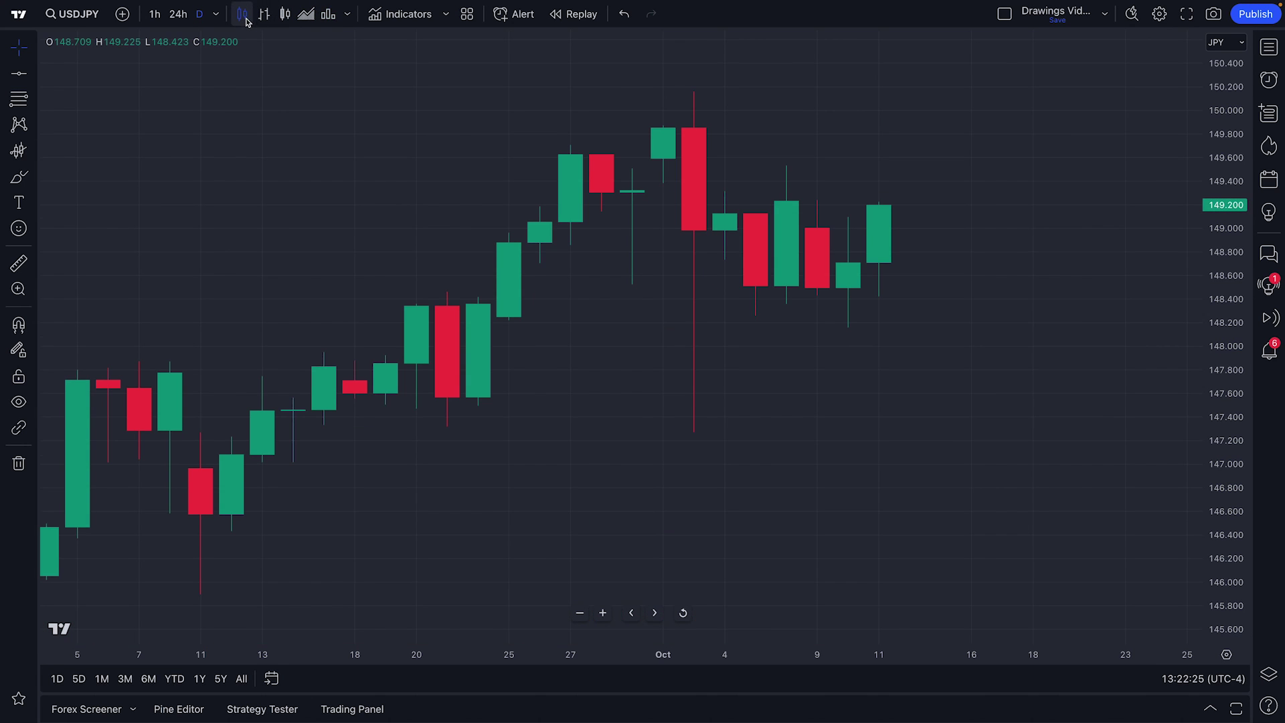
{"action": "left_click", "coordinate": [346, 16]}
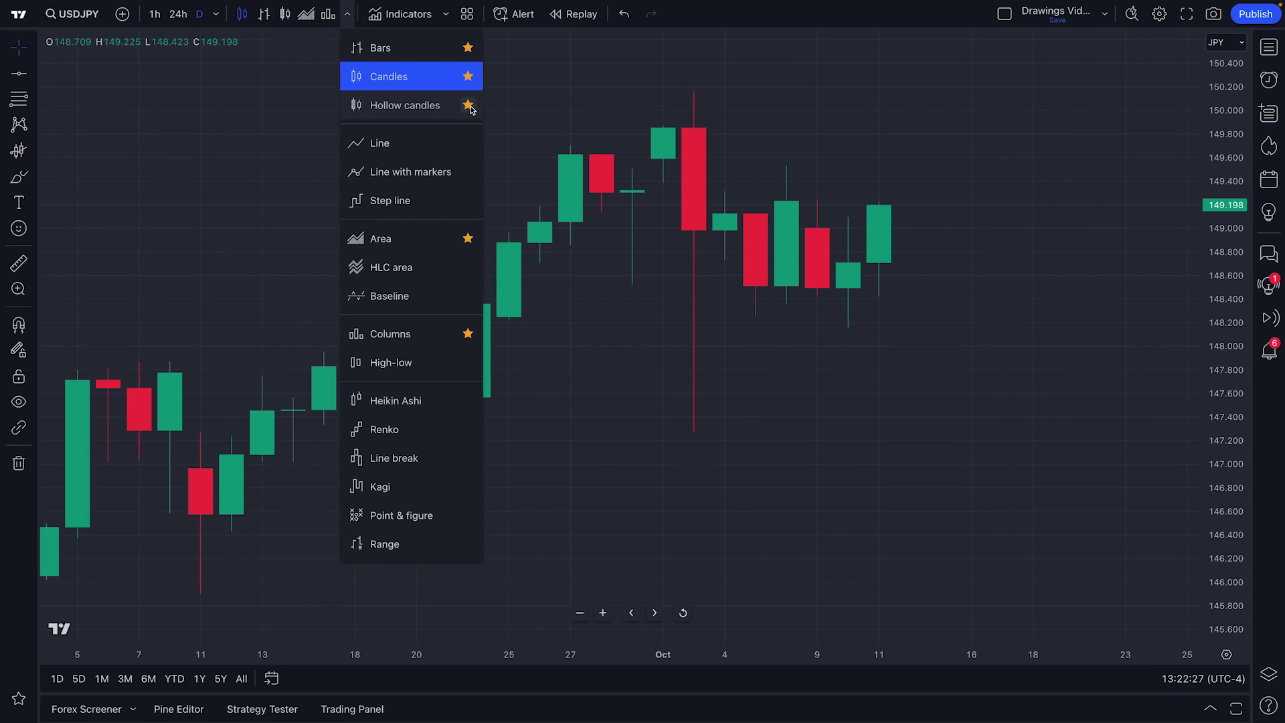
{"action": "left_click", "coordinate": [468, 240]}
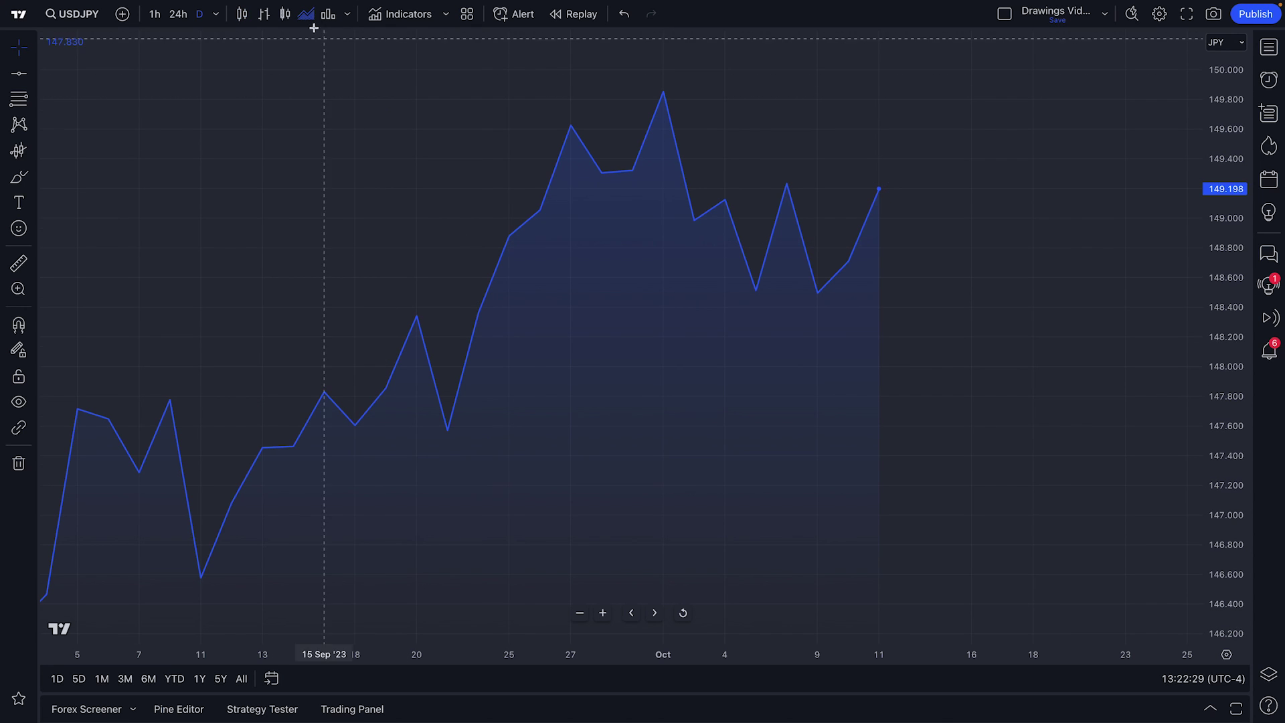
{"action": "left_click", "coordinate": [242, 15]}
{"action": "left_click", "coordinate": [347, 15]}
Remove Columns and Area from the favourite chart types.
{"action": "left_click", "coordinate": [467, 335]}
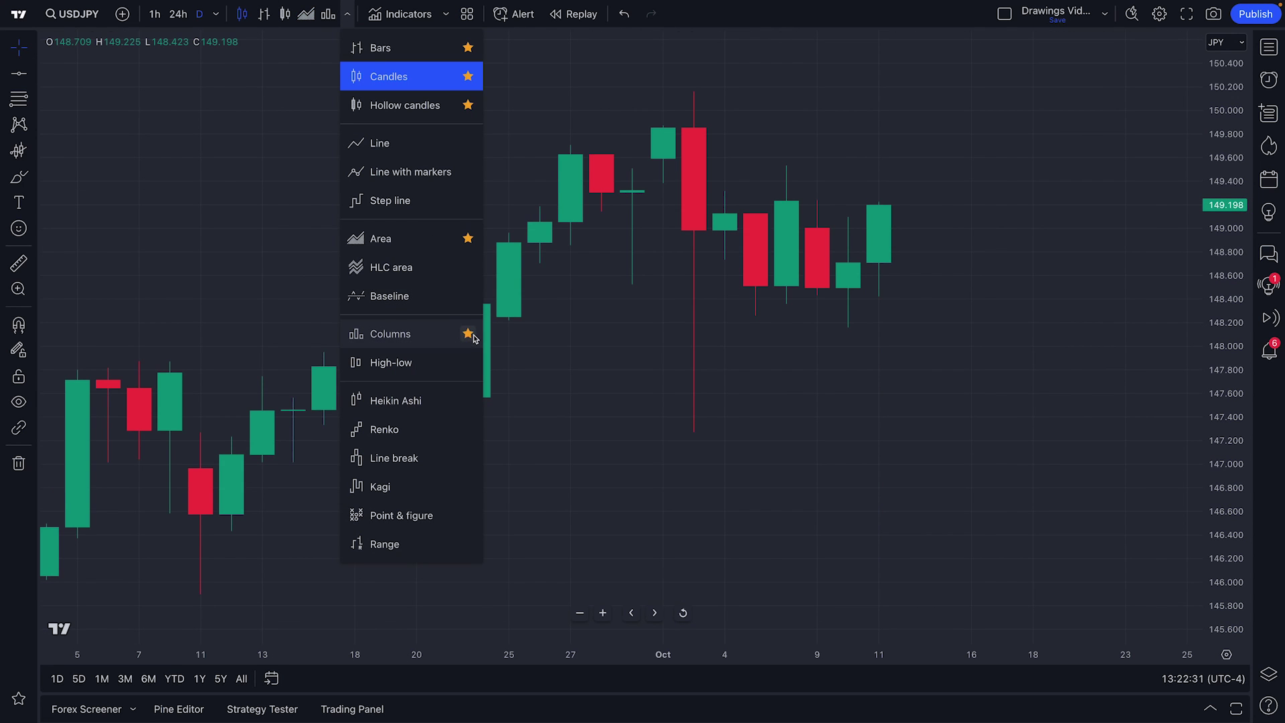
{"action": "left_click", "coordinate": [468, 239]}
{"action": "left_click", "coordinate": [192, 228]}
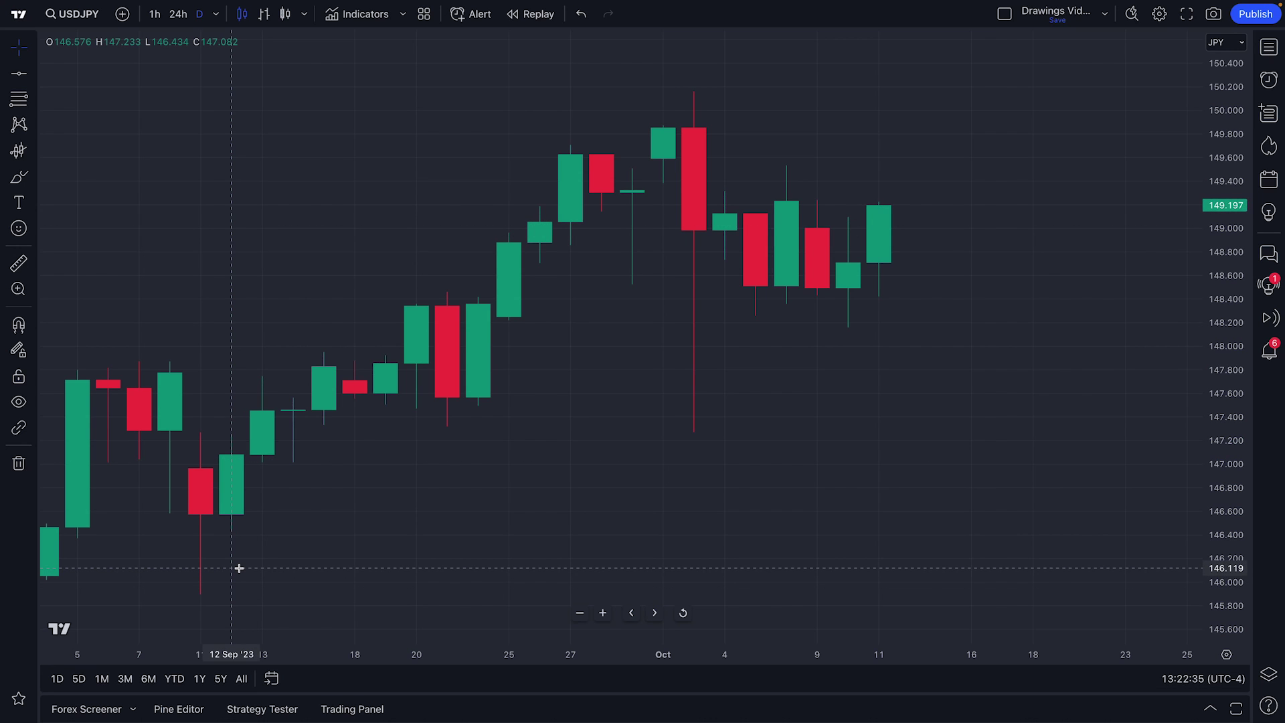
Show one year of USDJPY daily candles, then narrow the range to year-to-date.
{"action": "scroll", "coordinate": [281, 492], "scroll_direction": "up", "scroll_amount": 1}
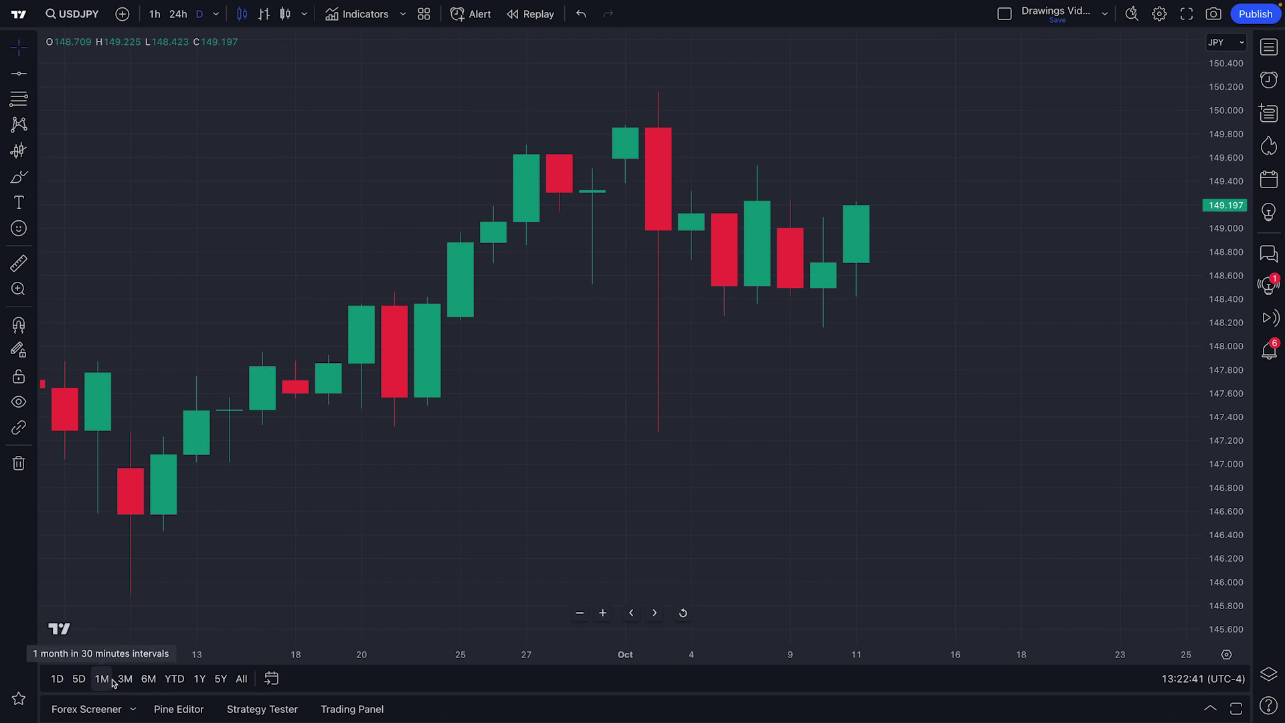
{"action": "left_click", "coordinate": [200, 679]}
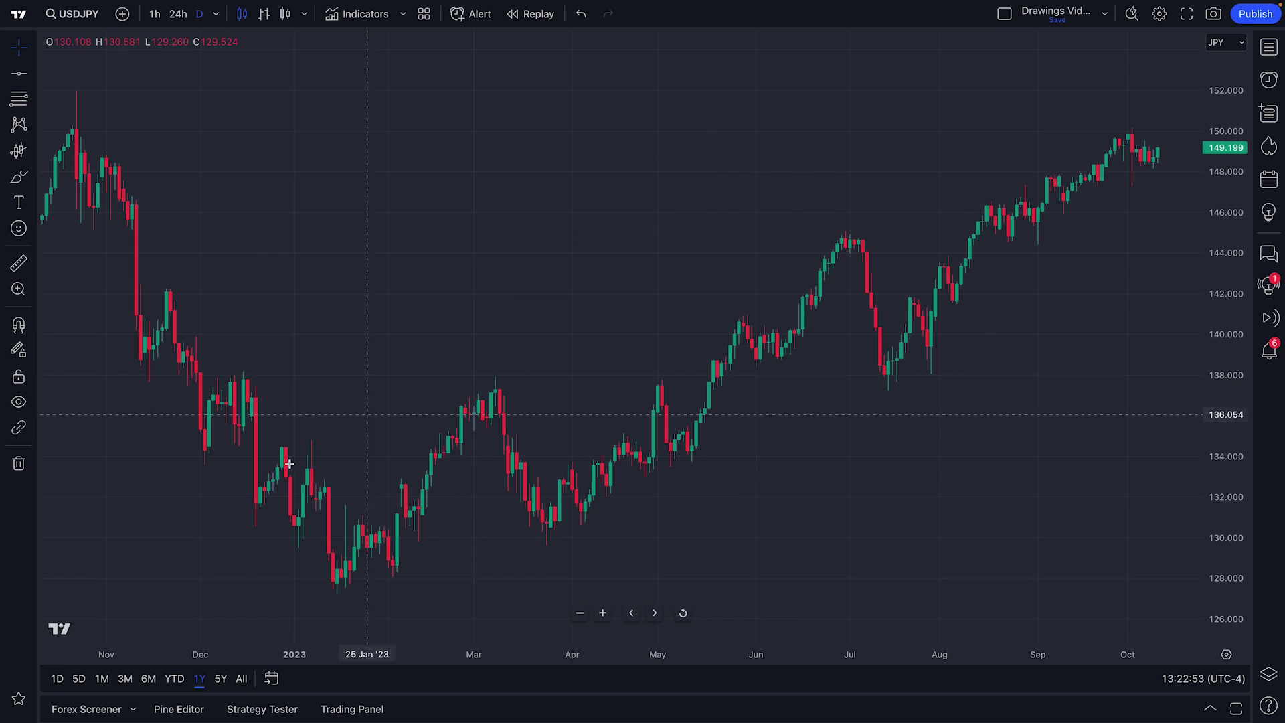
{"action": "left_click", "coordinate": [174, 679]}
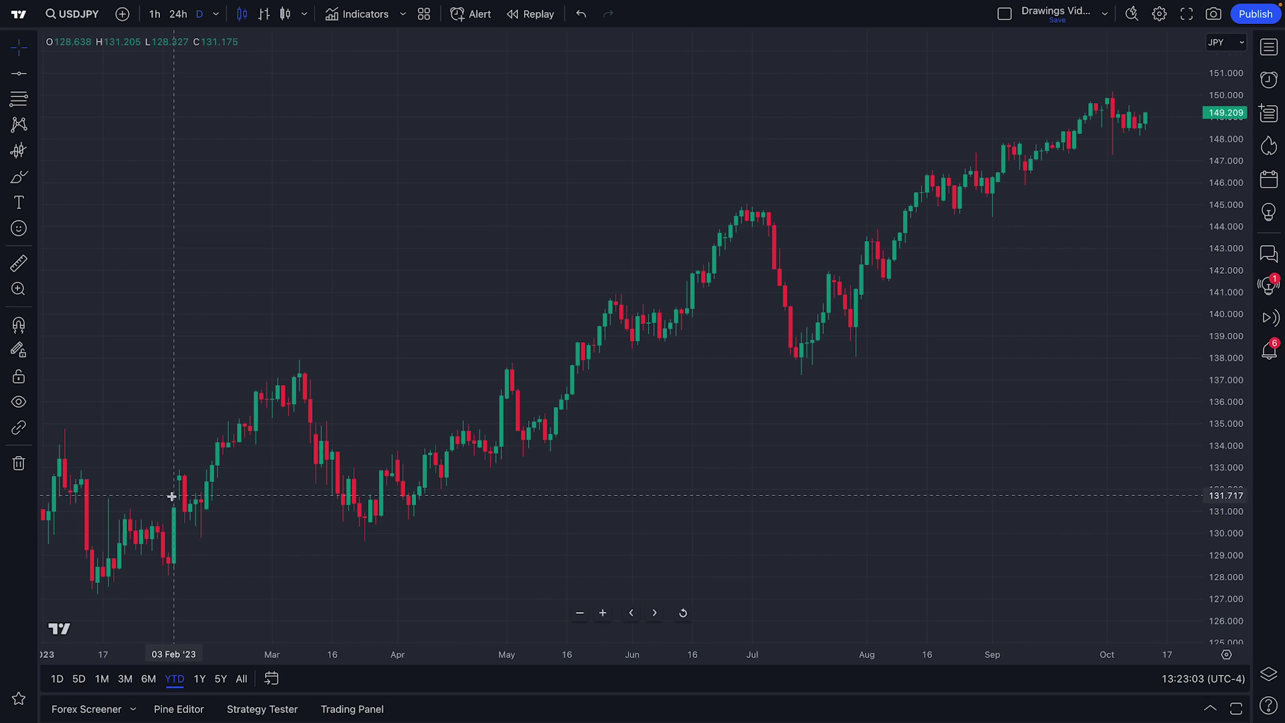
{"action": "left_click", "coordinate": [72, 15]}
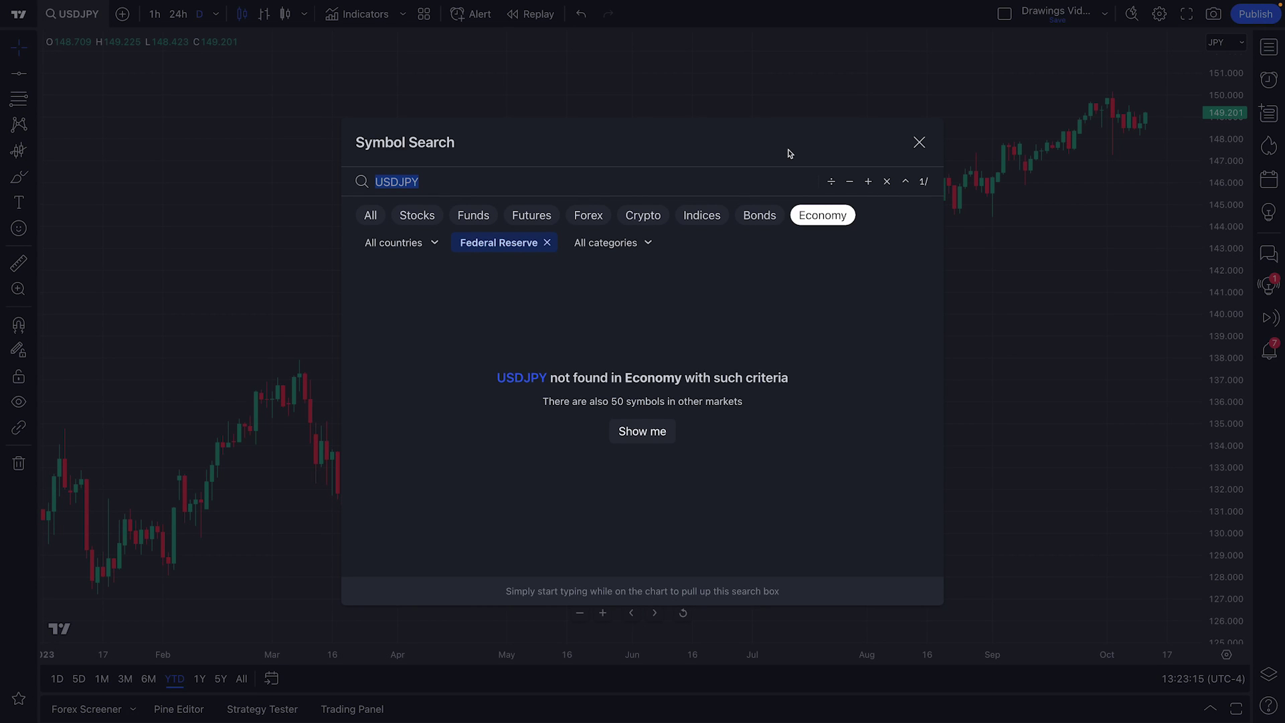
{"action": "key", "text": "BackSpace"}
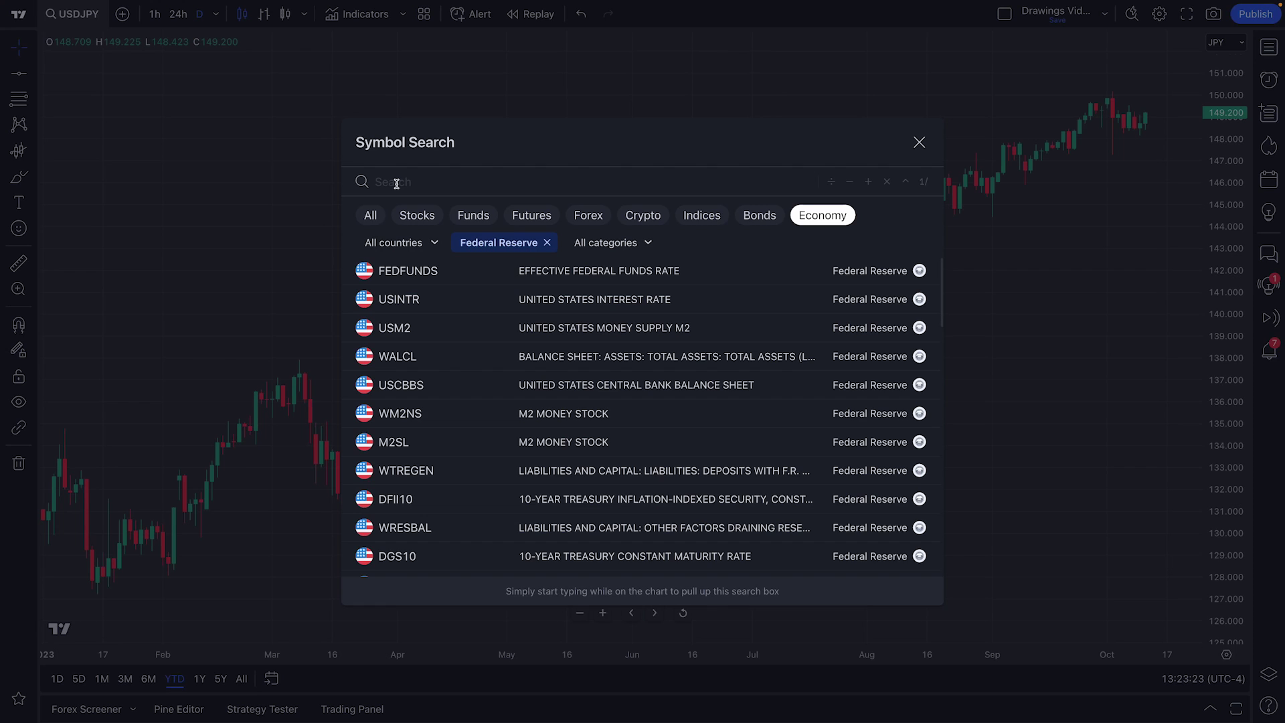
{"action": "type", "text": "FED"}
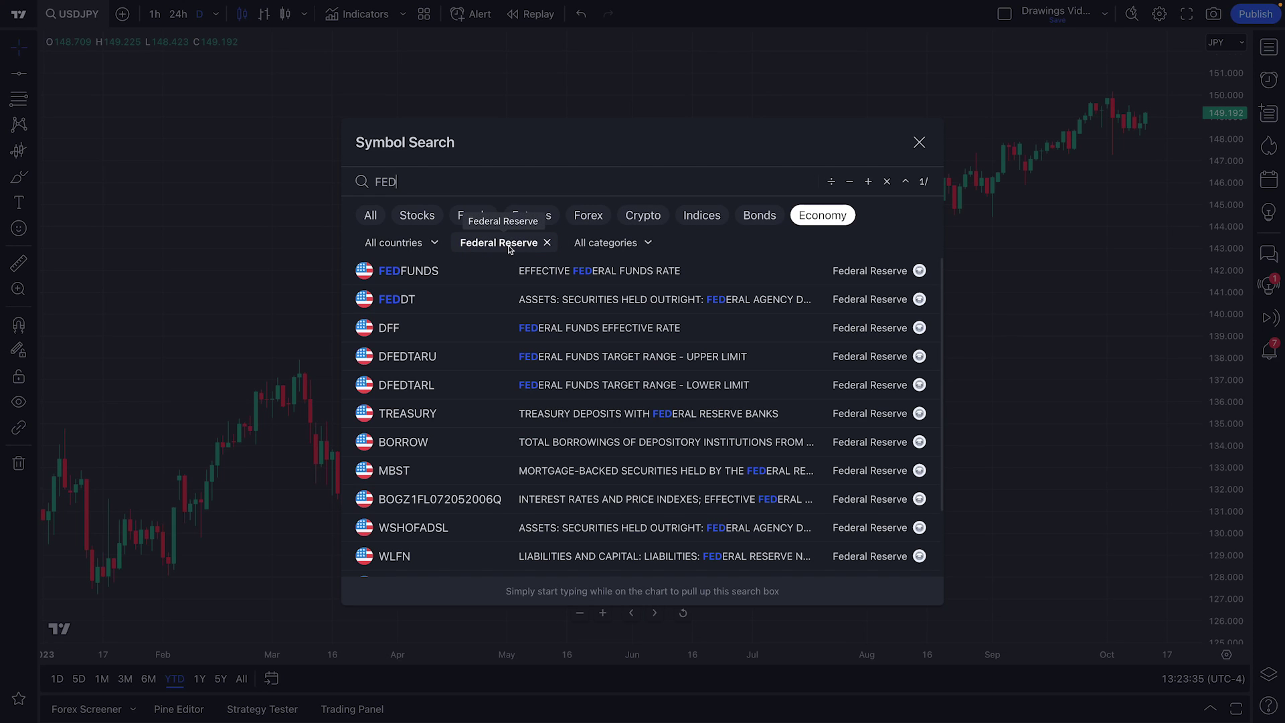
{"action": "left_click_drag", "start_coordinate": [400, 181], "coordinate": [368, 183]}
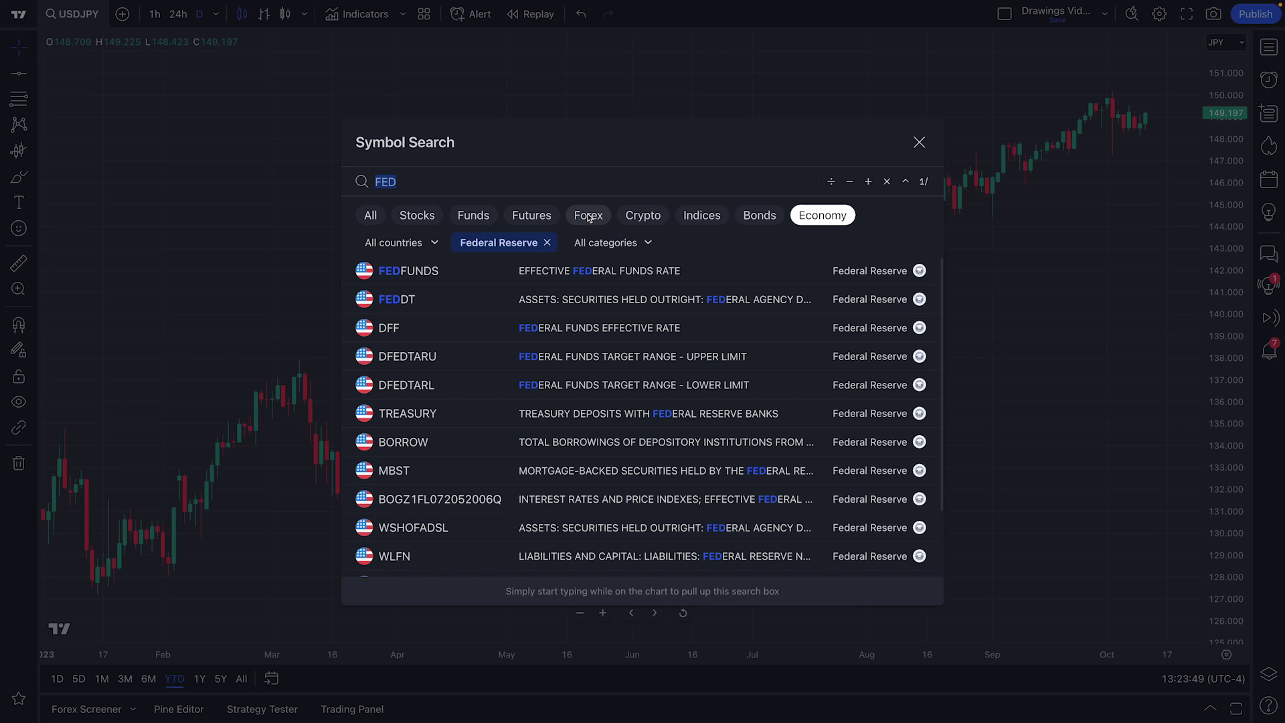
{"action": "left_click", "coordinate": [918, 141]}
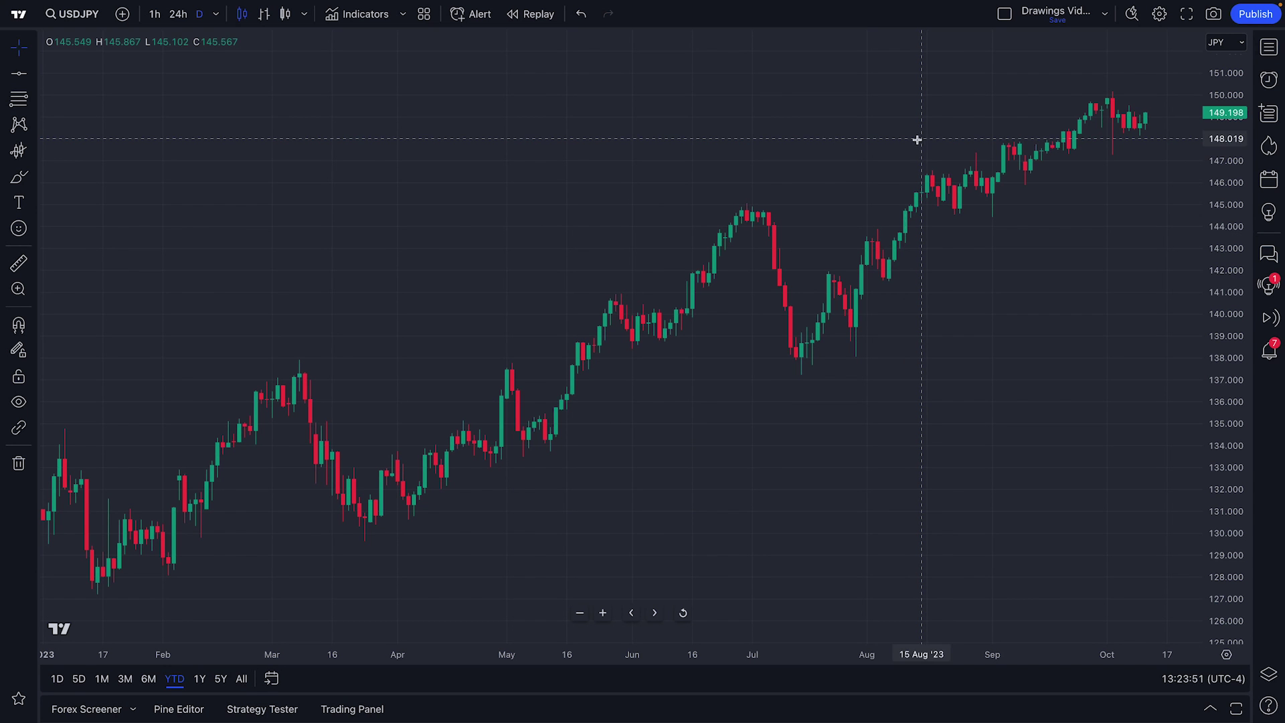
Zoom the USDJPY chart to roughly March–October and switch the screener to Forex.
{"action": "scroll", "coordinate": [435, 294], "scroll_direction": "up", "scroll_amount": 2}
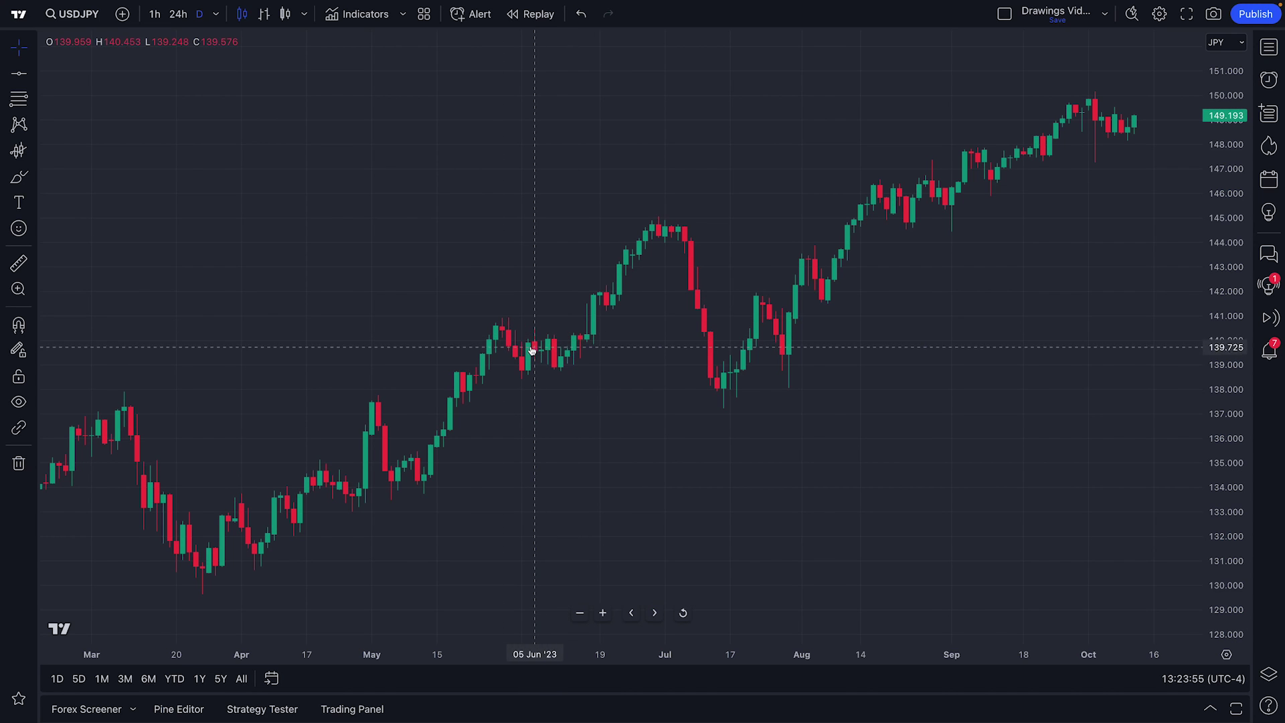
{"action": "scroll", "coordinate": [528, 347], "scroll_direction": "up", "scroll_amount": 1}
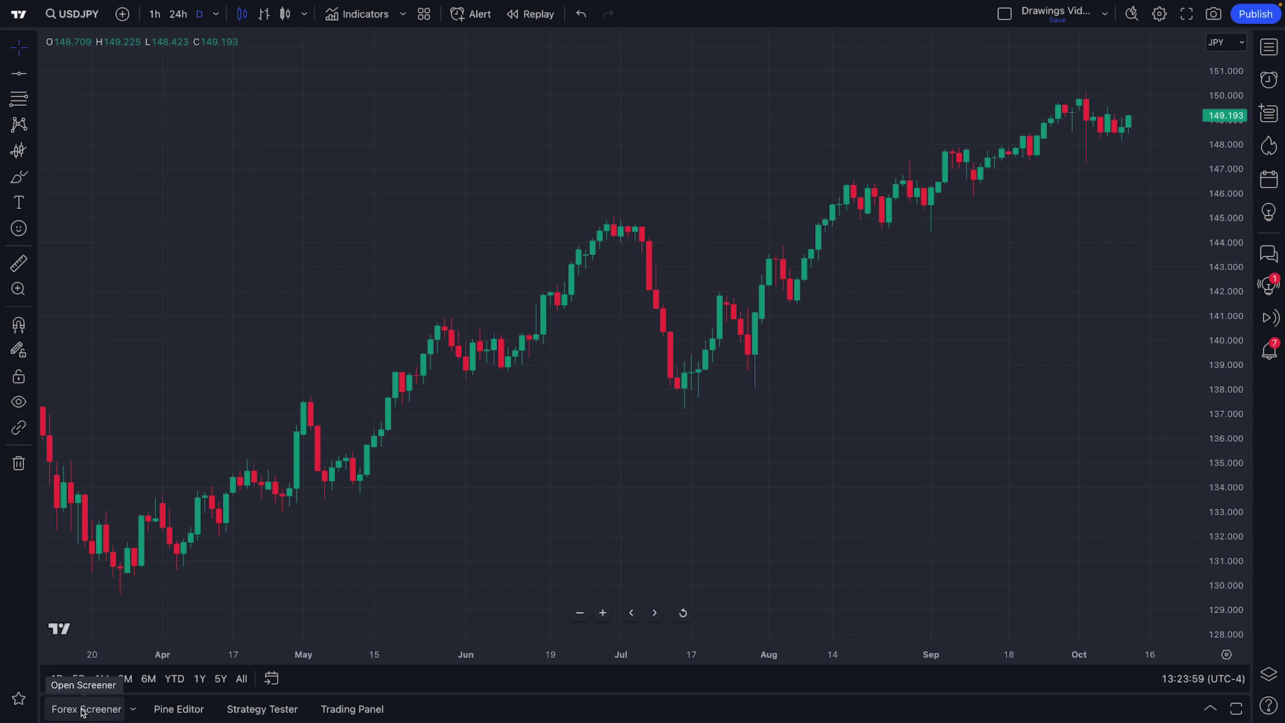
{"action": "left_click", "coordinate": [132, 710]}
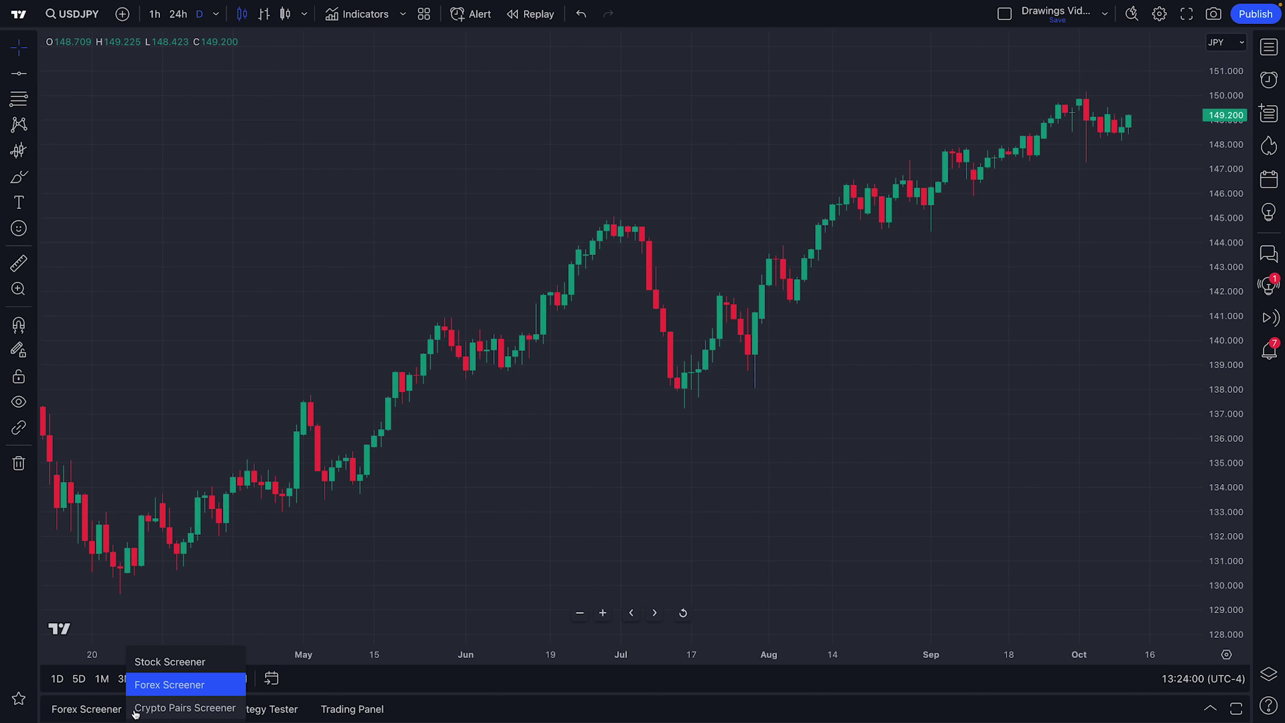
{"action": "left_click", "coordinate": [159, 685]}
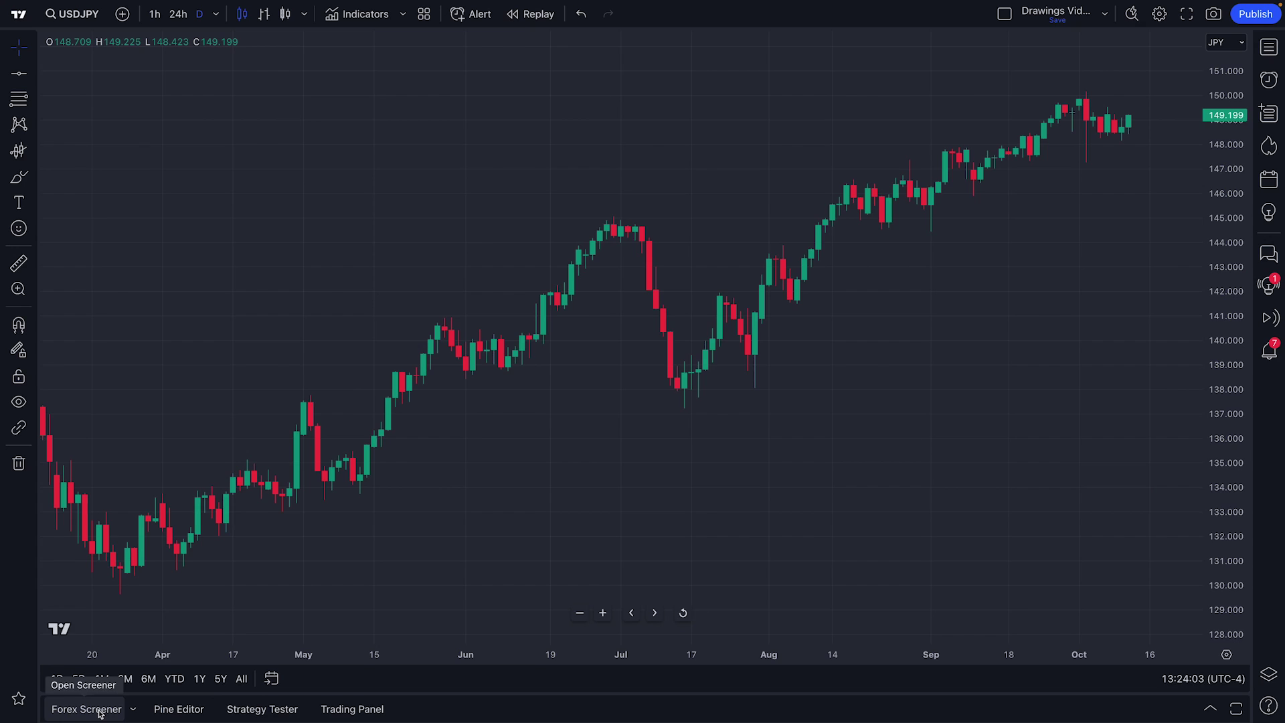
{"action": "left_click", "coordinate": [99, 709]}
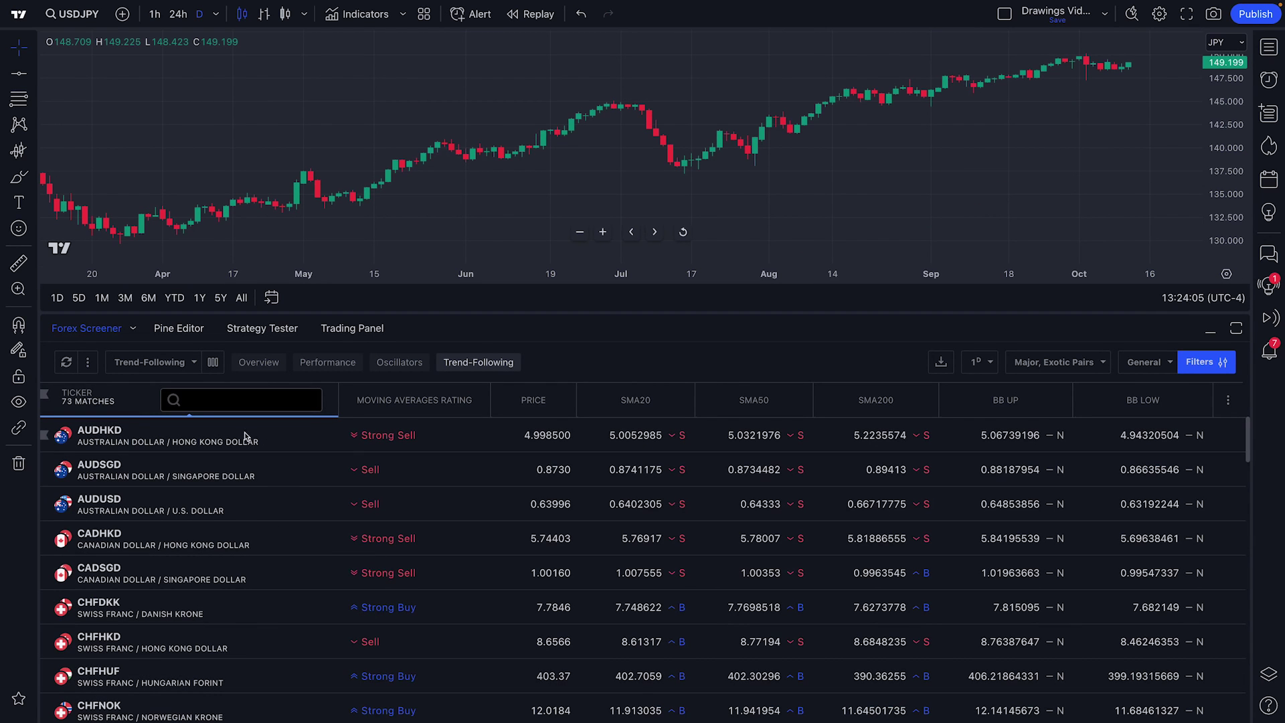
{"action": "left_click", "coordinate": [265, 364]}
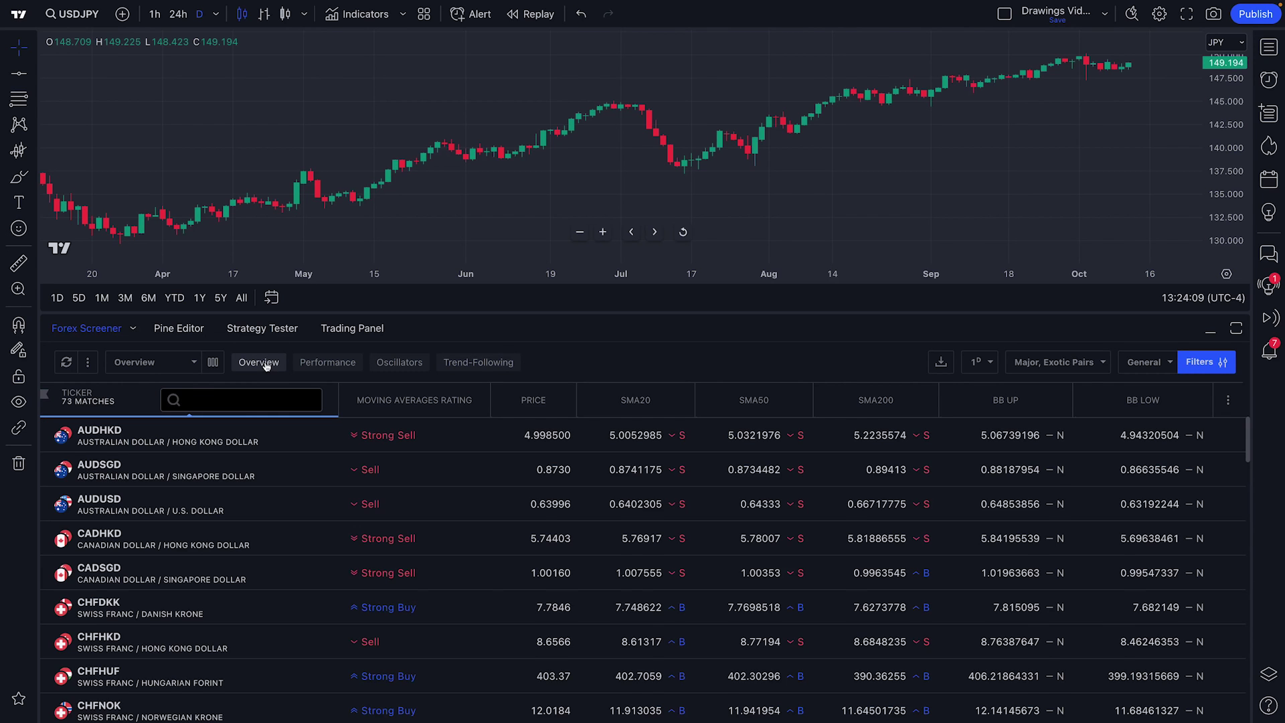
{"action": "left_click", "coordinate": [309, 365]}
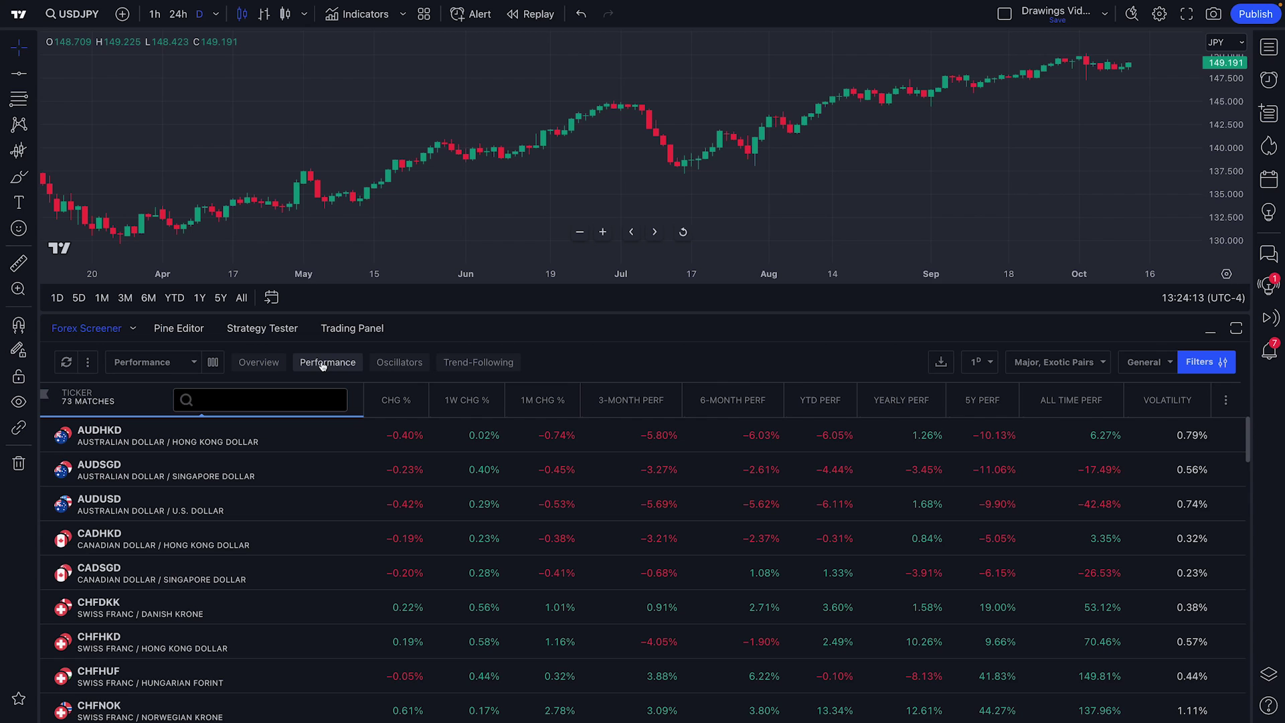
{"action": "left_click", "coordinate": [382, 362]}
{"action": "left_click", "coordinate": [442, 363]}
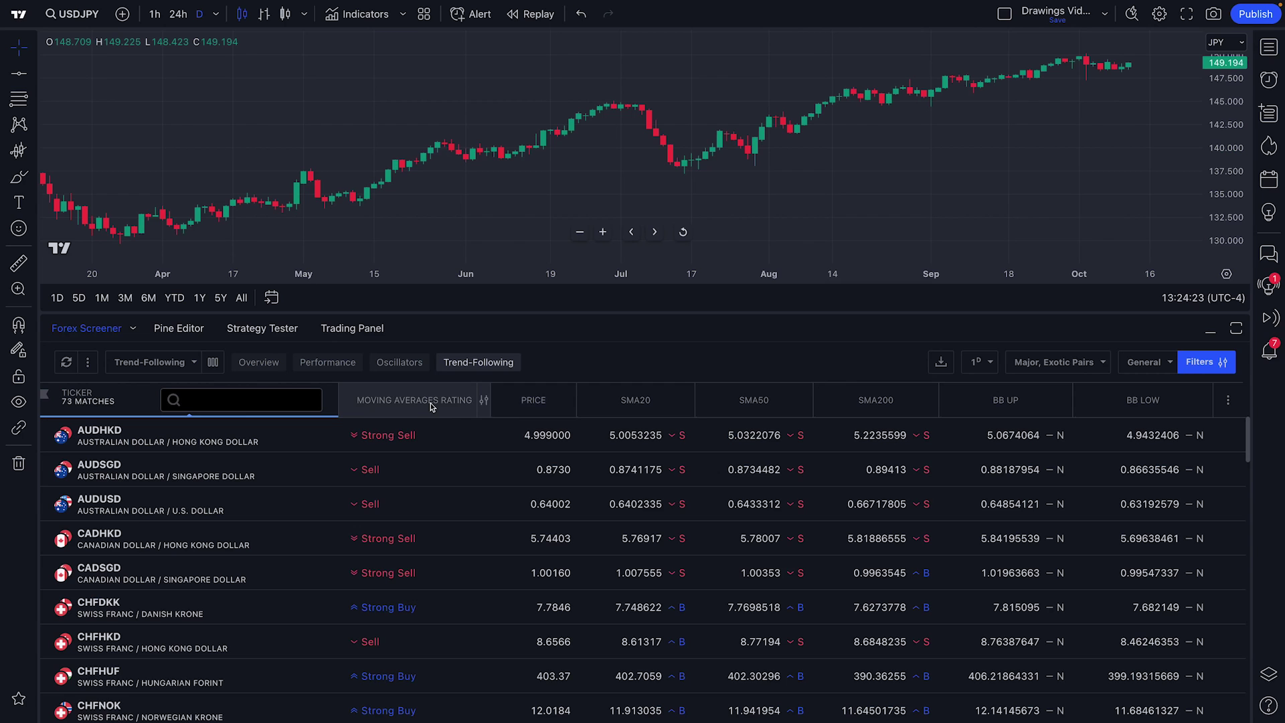
{"action": "left_click", "coordinate": [91, 331]}
{"action": "scroll", "coordinate": [347, 350], "scroll_direction": "up", "scroll_amount": 10}
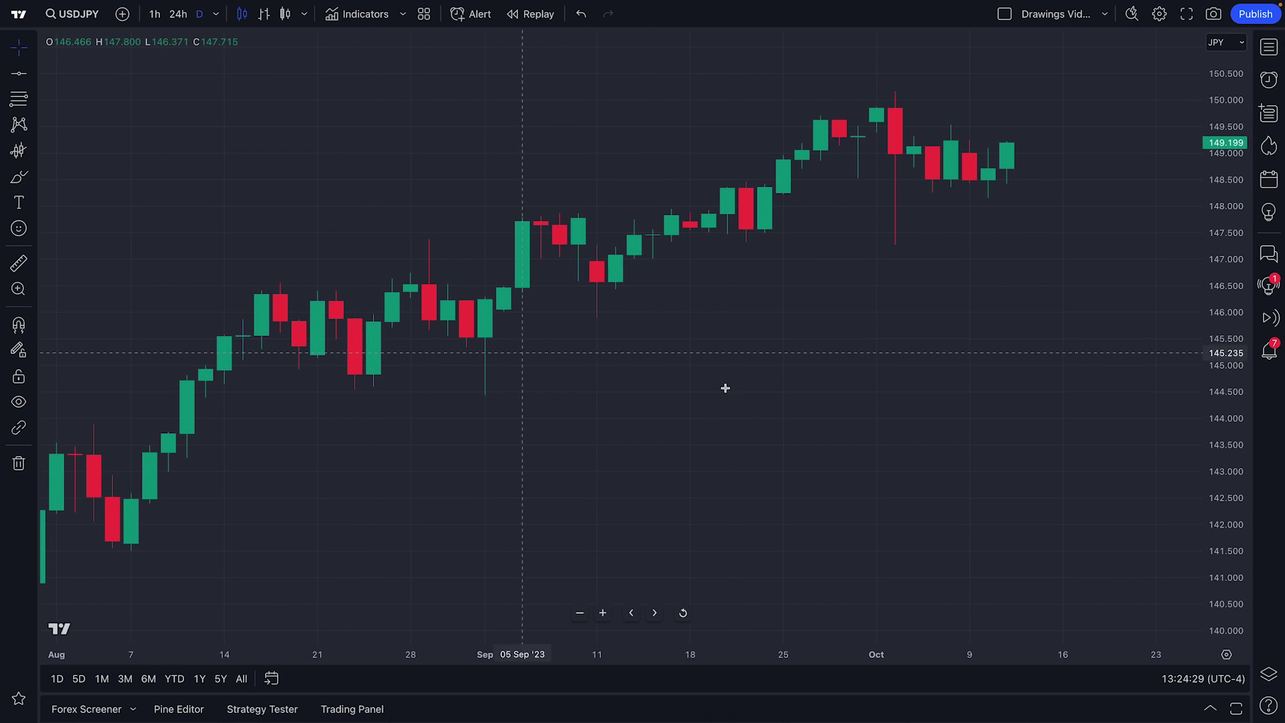
Open the chart settings dialog and move it aside so the candles stay visible.
{"action": "left_click", "coordinate": [659, 335]}
{"action": "right_click", "coordinate": [659, 335]}
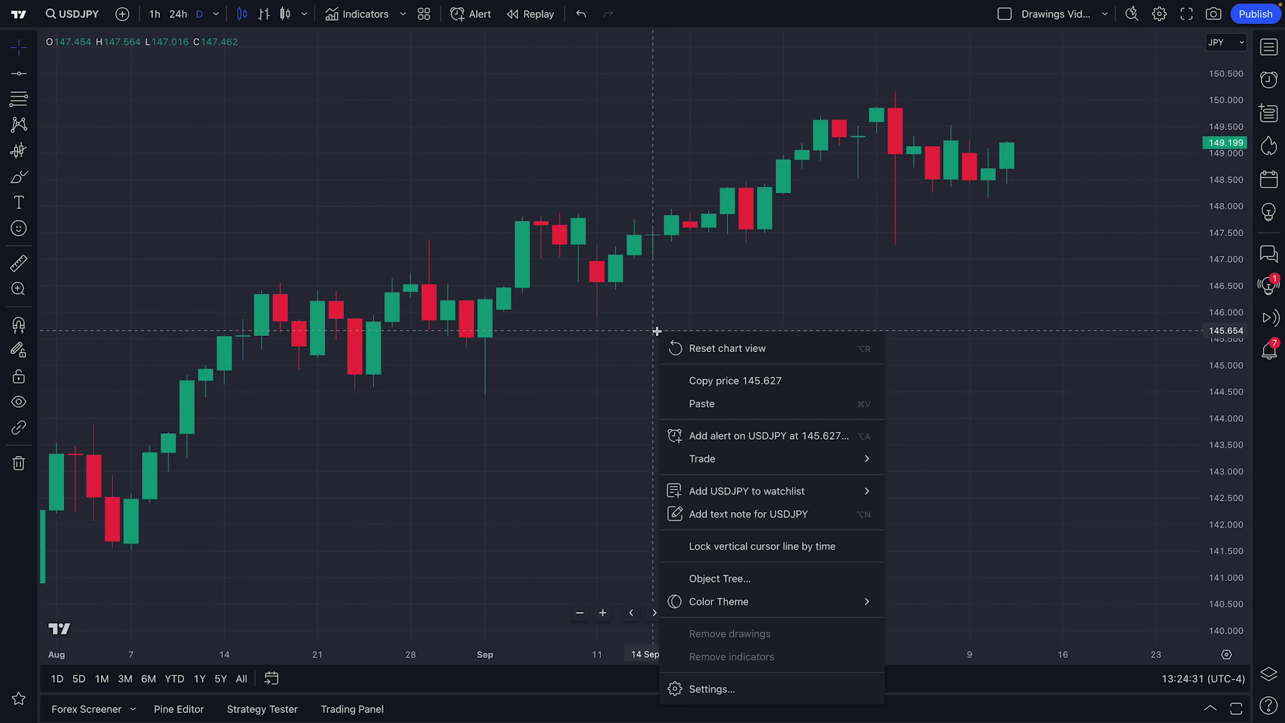
{"action": "left_click", "coordinate": [710, 690]}
{"action": "left_click_drag", "start_coordinate": [462, 118], "coordinate": [103, 112]}
Try several palette colours, then set rising candle bodies to bright green, keeping candles.
{"action": "left_click", "coordinate": [328, 225]}
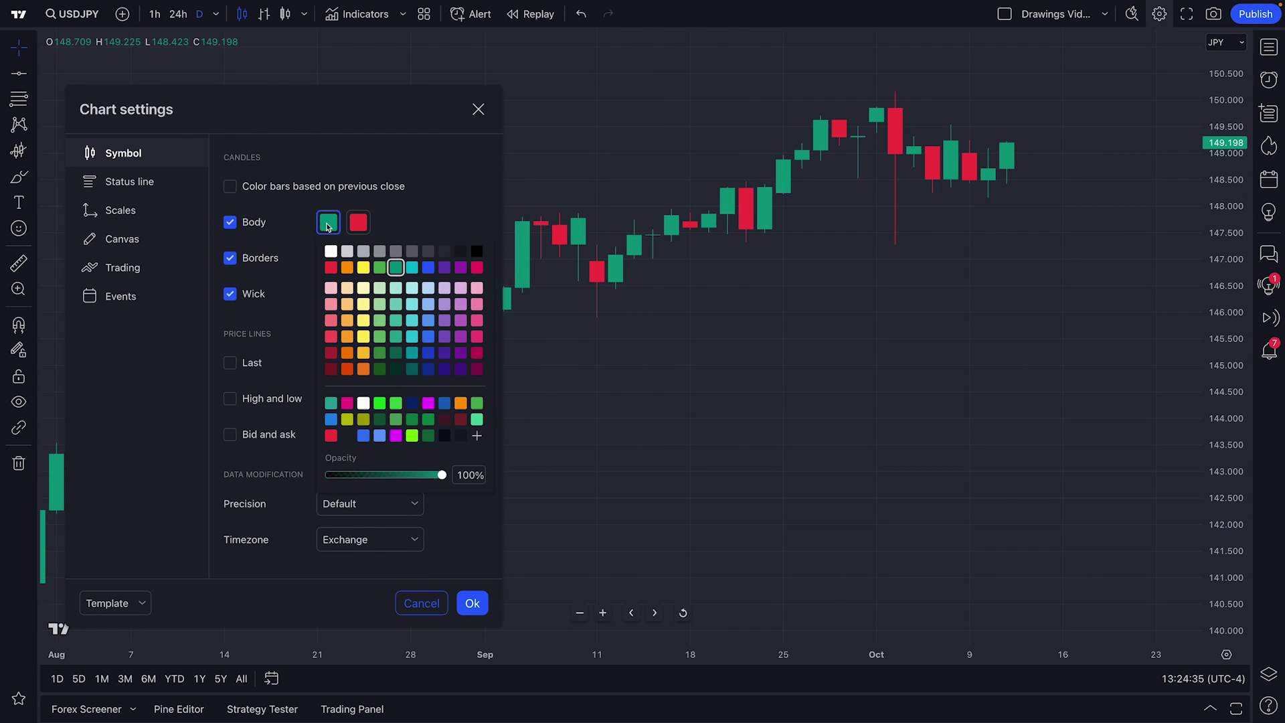
{"action": "left_click", "coordinate": [363, 268]}
{"action": "left_click", "coordinate": [379, 268]}
{"action": "left_click", "coordinate": [395, 268]}
{"action": "left_click", "coordinate": [428, 268]}
{"action": "left_click", "coordinate": [444, 268]}
{"action": "left_click", "coordinate": [460, 267]}
{"action": "left_click", "coordinate": [476, 268]}
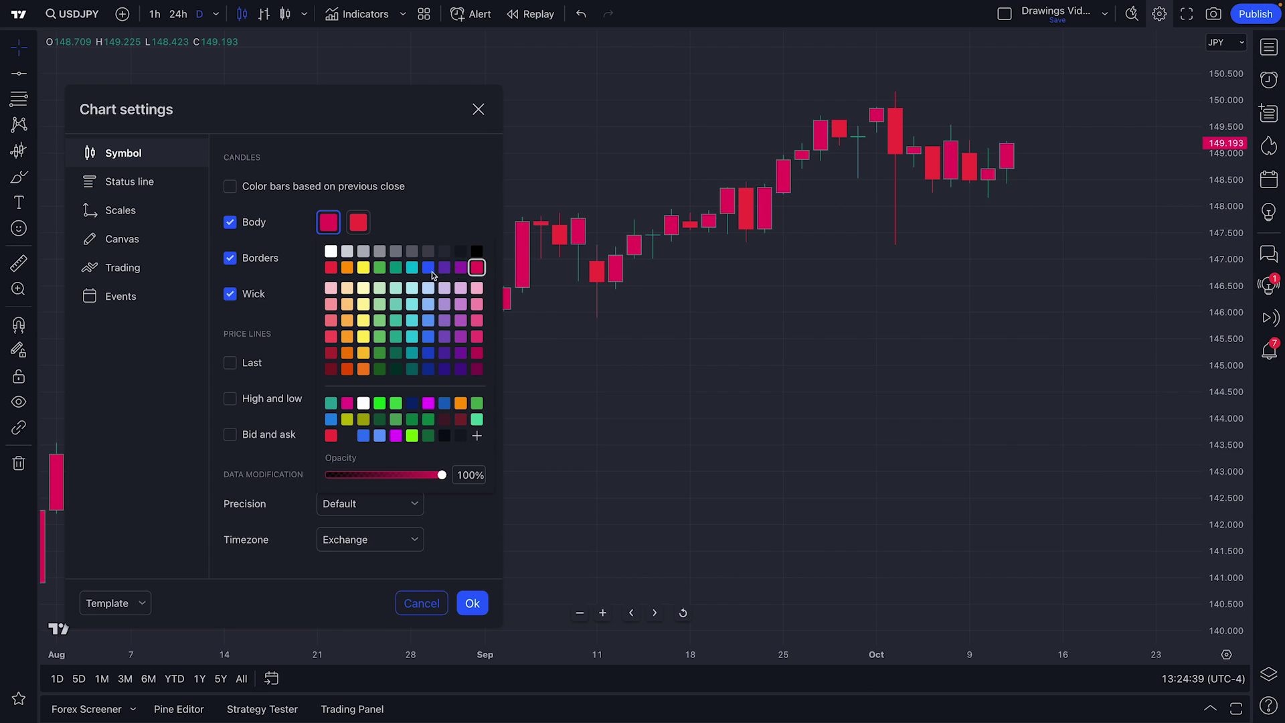
{"action": "left_click", "coordinate": [380, 268]}
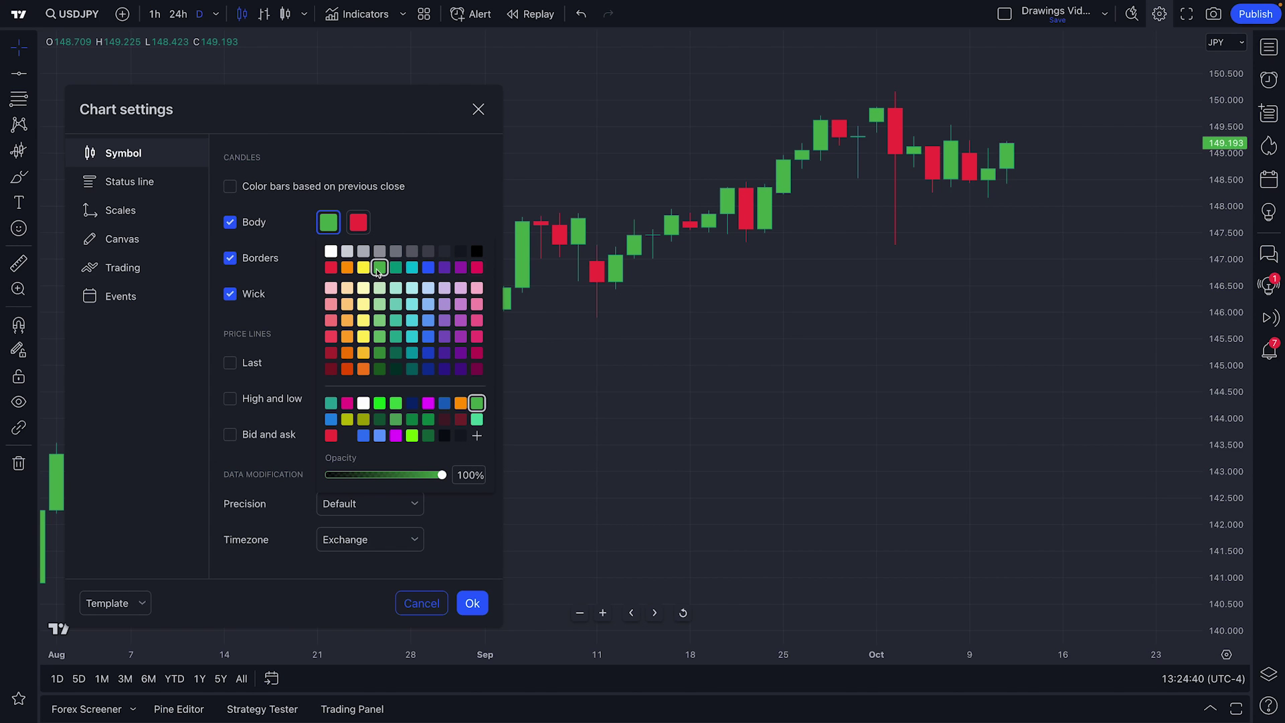
{"action": "left_click", "coordinate": [477, 109]}
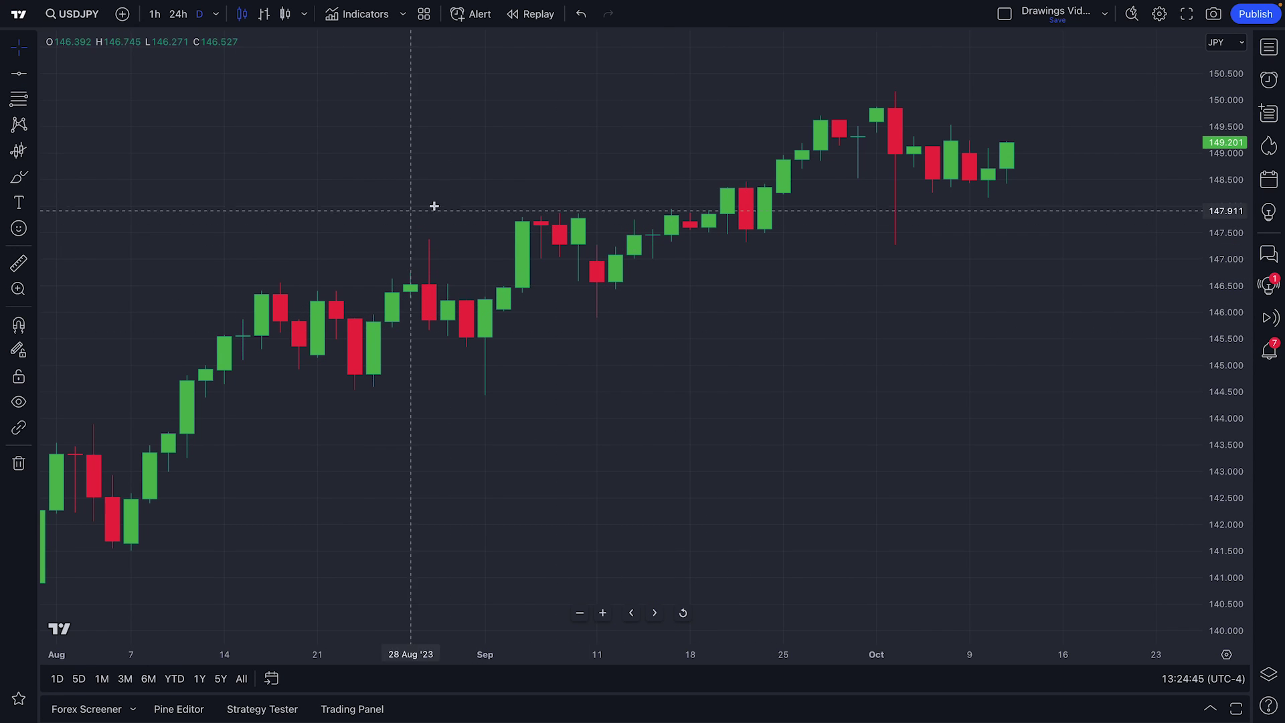
{"action": "left_click", "coordinate": [305, 17]}
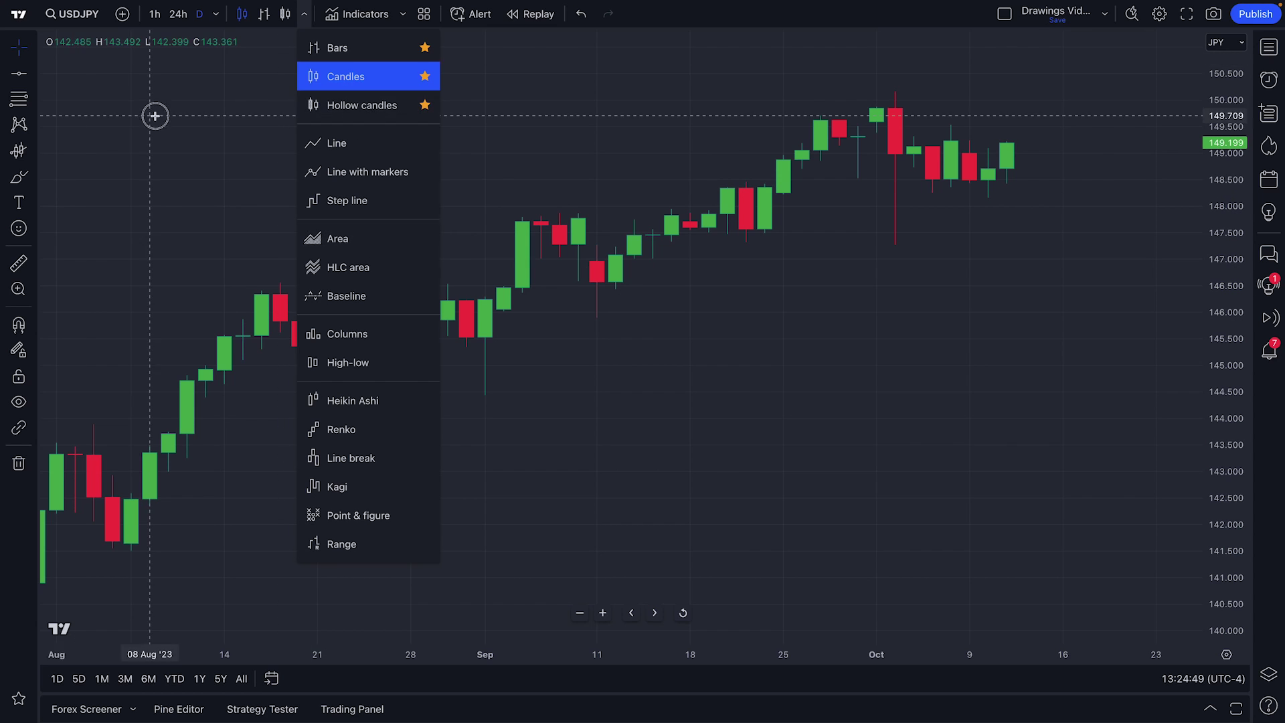
{"action": "left_click", "coordinate": [85, 57]}
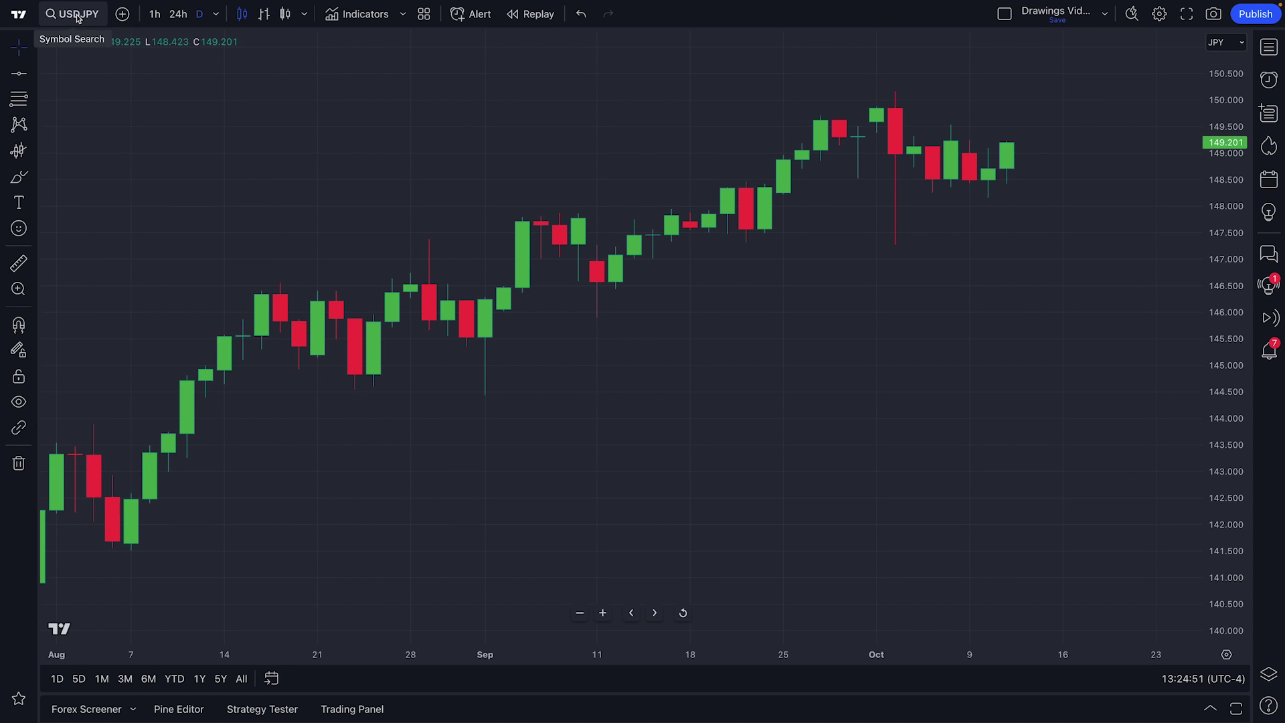